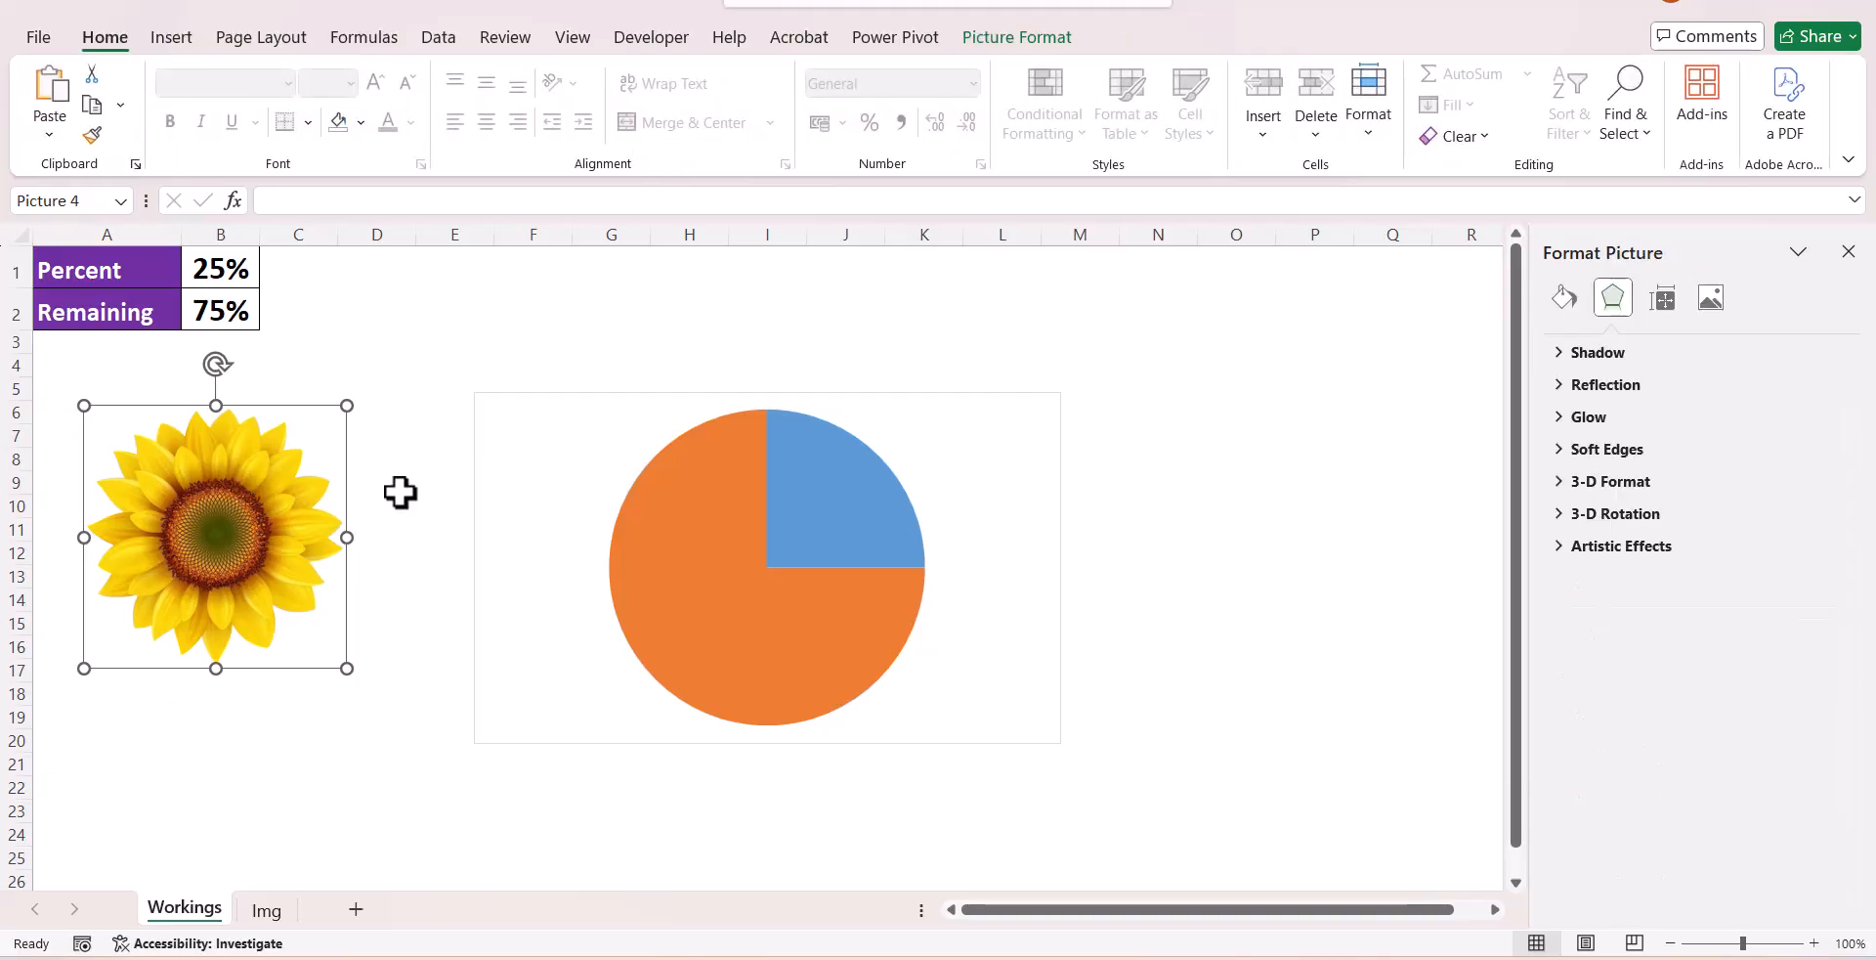
Fill the pie chart's plot area with the copied sunflower picture from the clipboard.
{"action": "left_click", "coordinate": [461, 368]}
{"action": "left_click", "coordinate": [602, 450]}
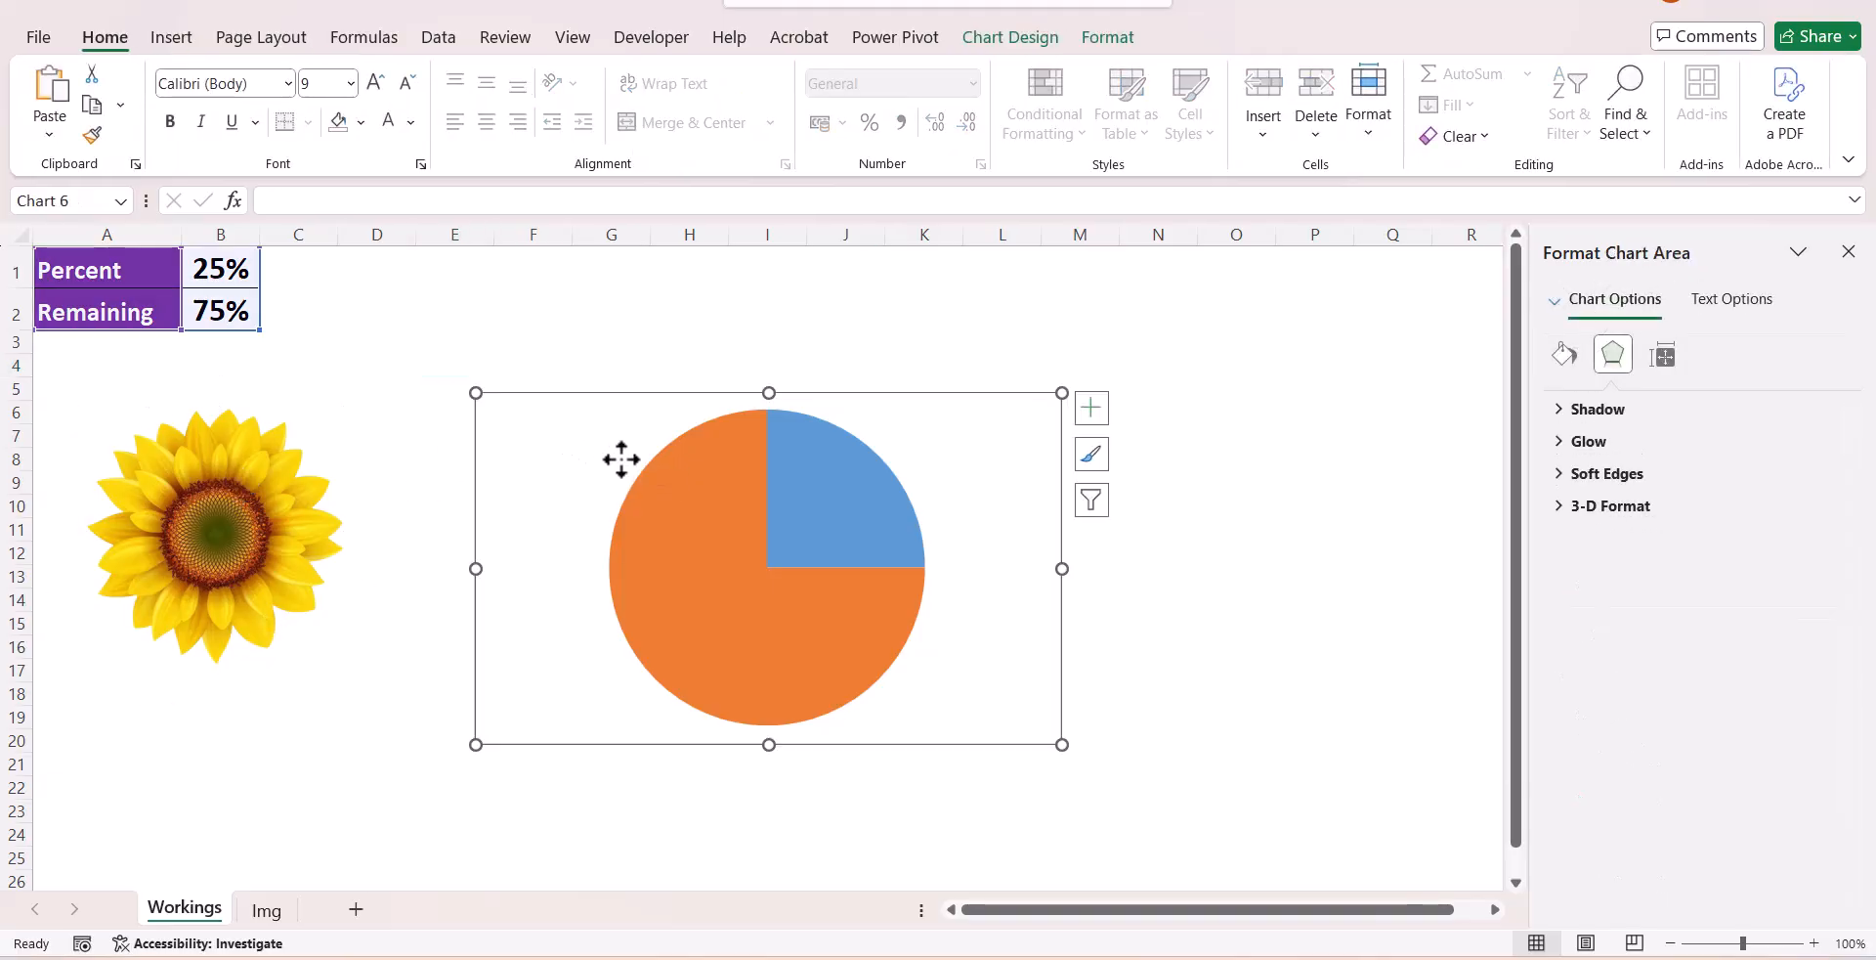
{"action": "left_click", "coordinate": [664, 463]}
{"action": "left_click", "coordinate": [1564, 354]}
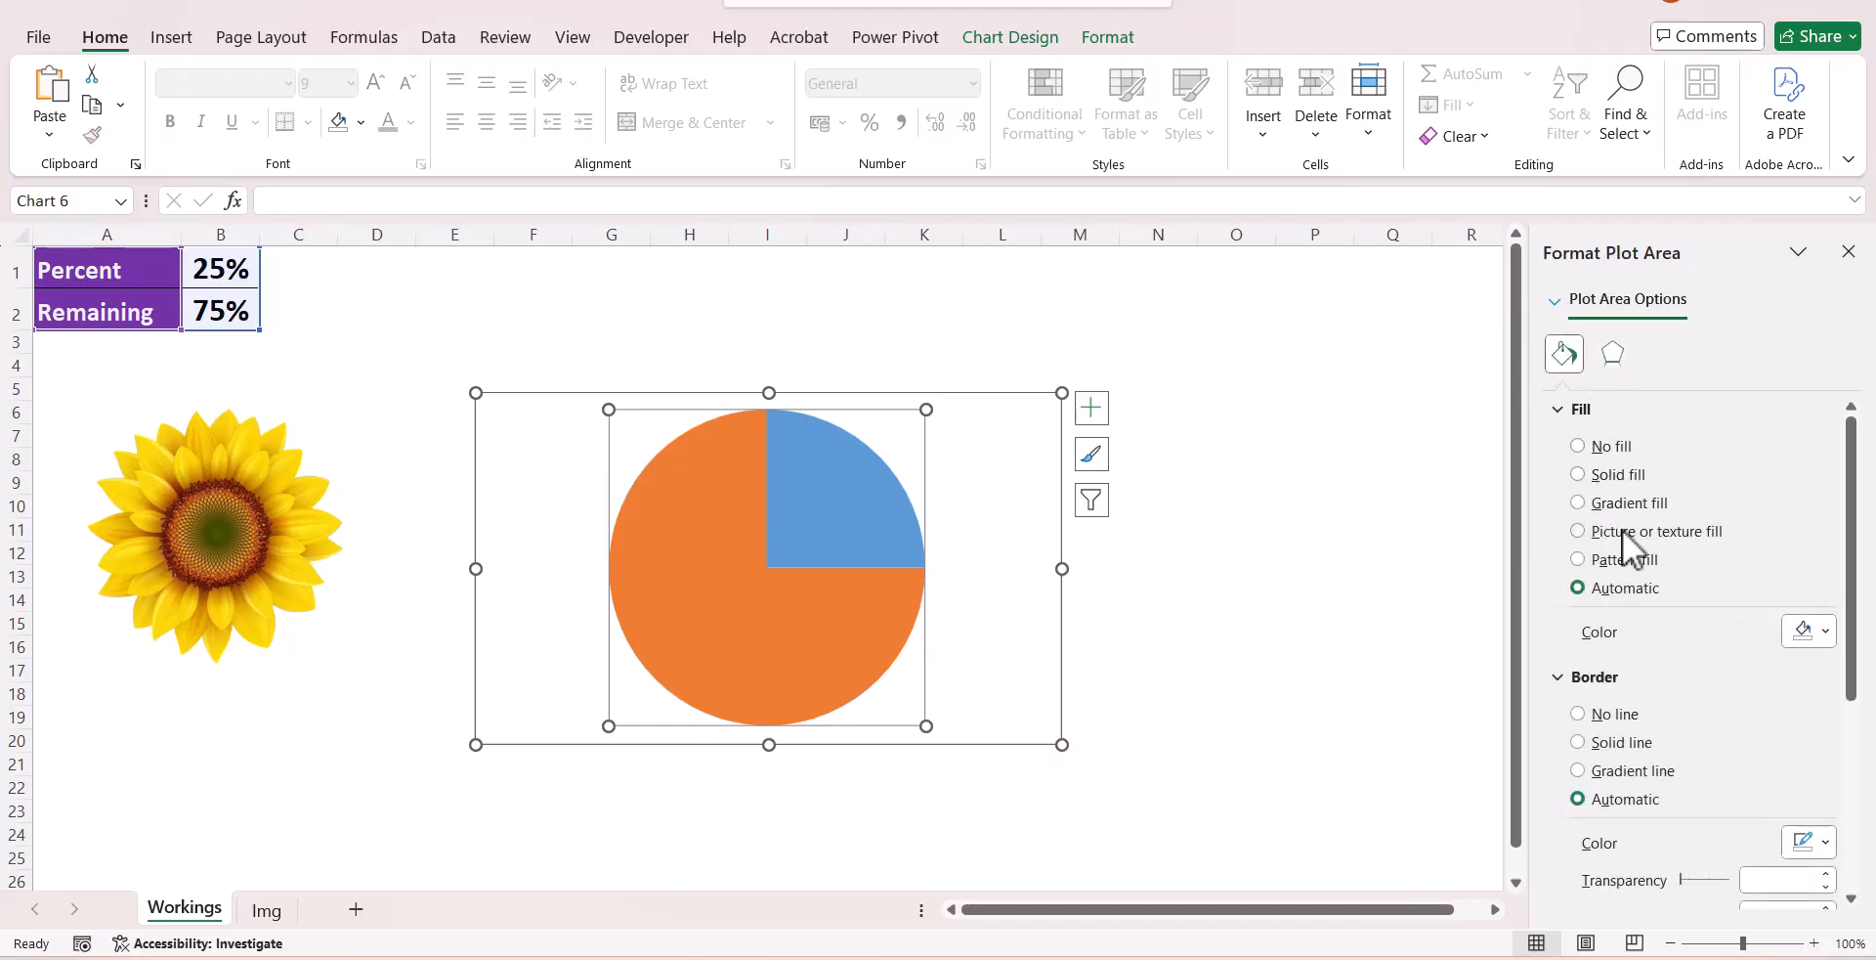
{"action": "left_click", "coordinate": [1622, 530]}
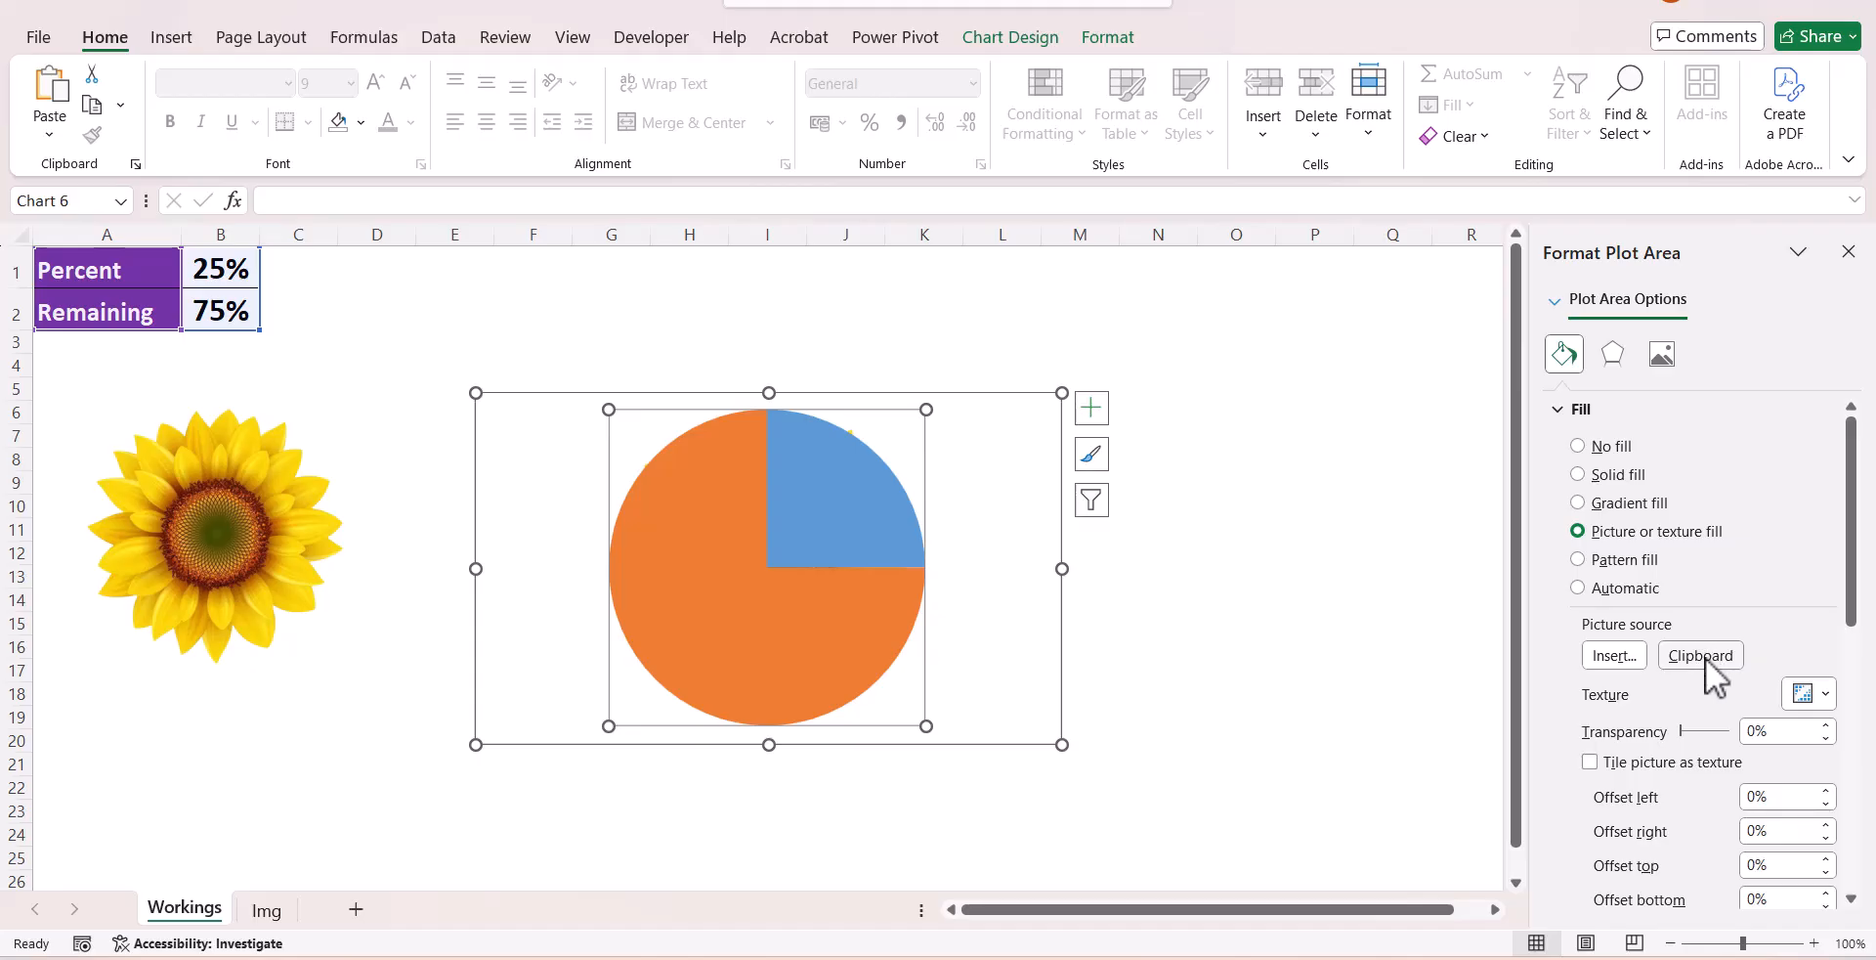
{"action": "left_click", "coordinate": [1134, 628]}
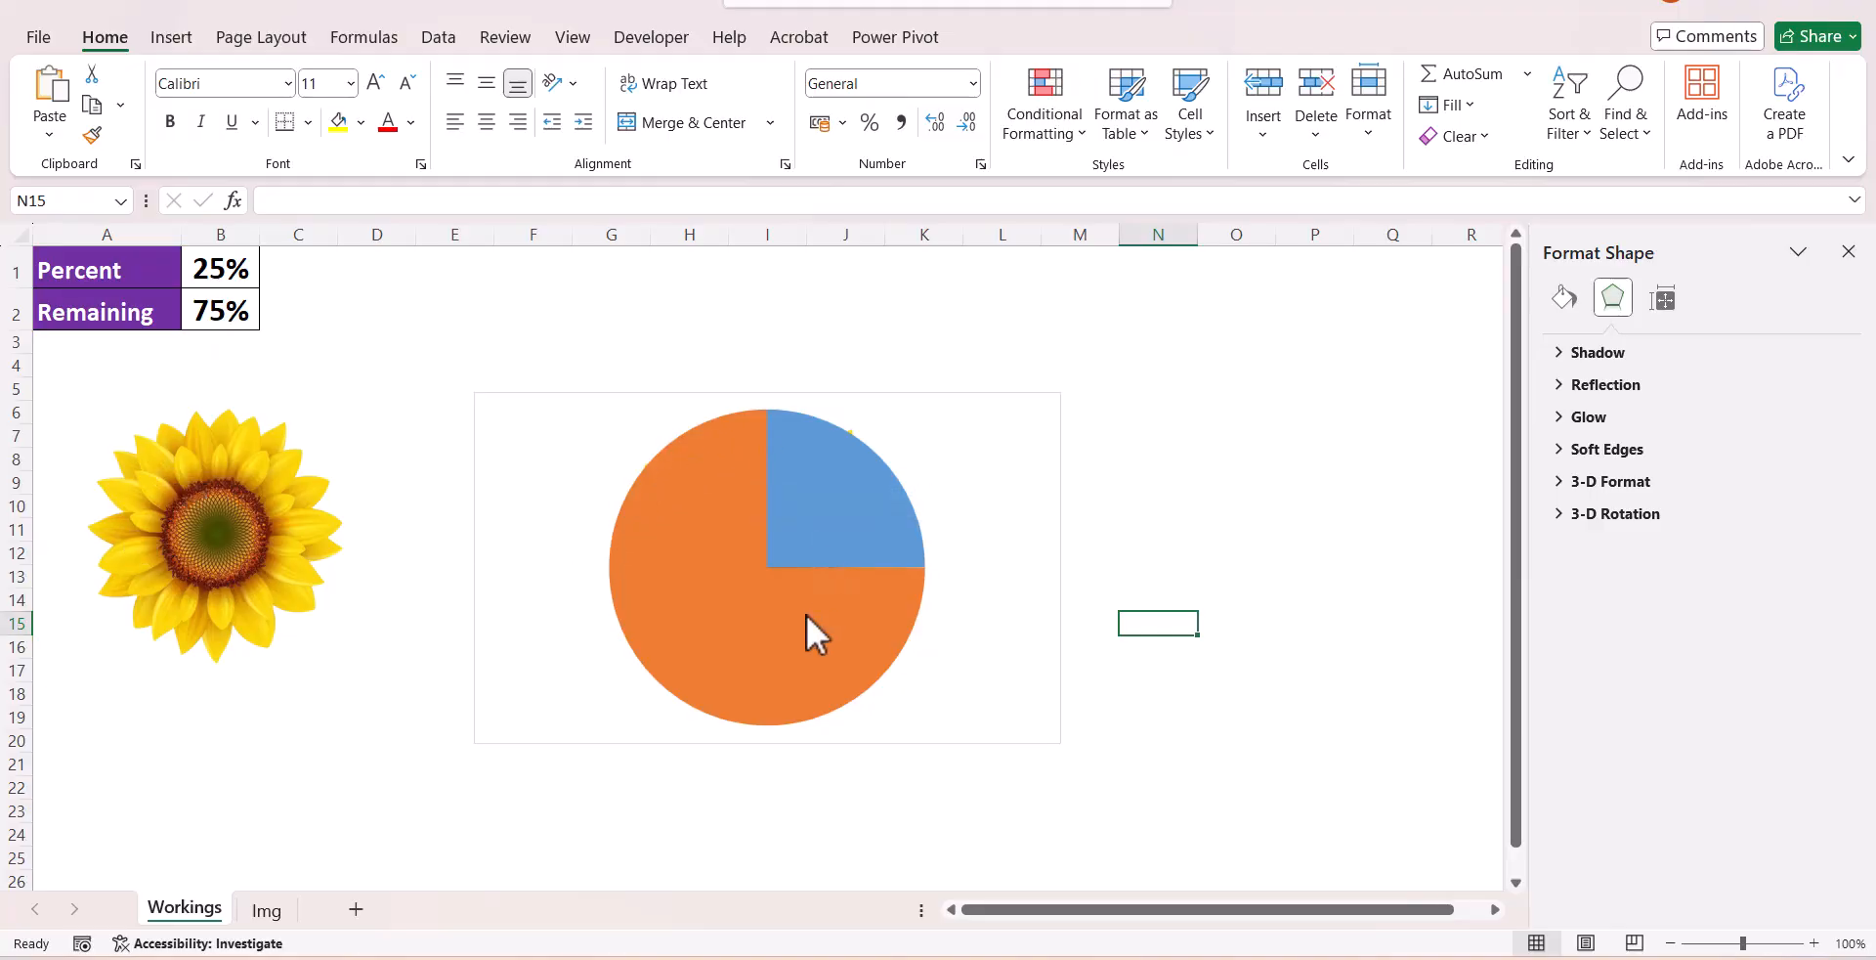
Give only the Remaining slice a solid near-white theme fill with about 31% transparency.
{"action": "mouse_move", "coordinate": [690, 594]}
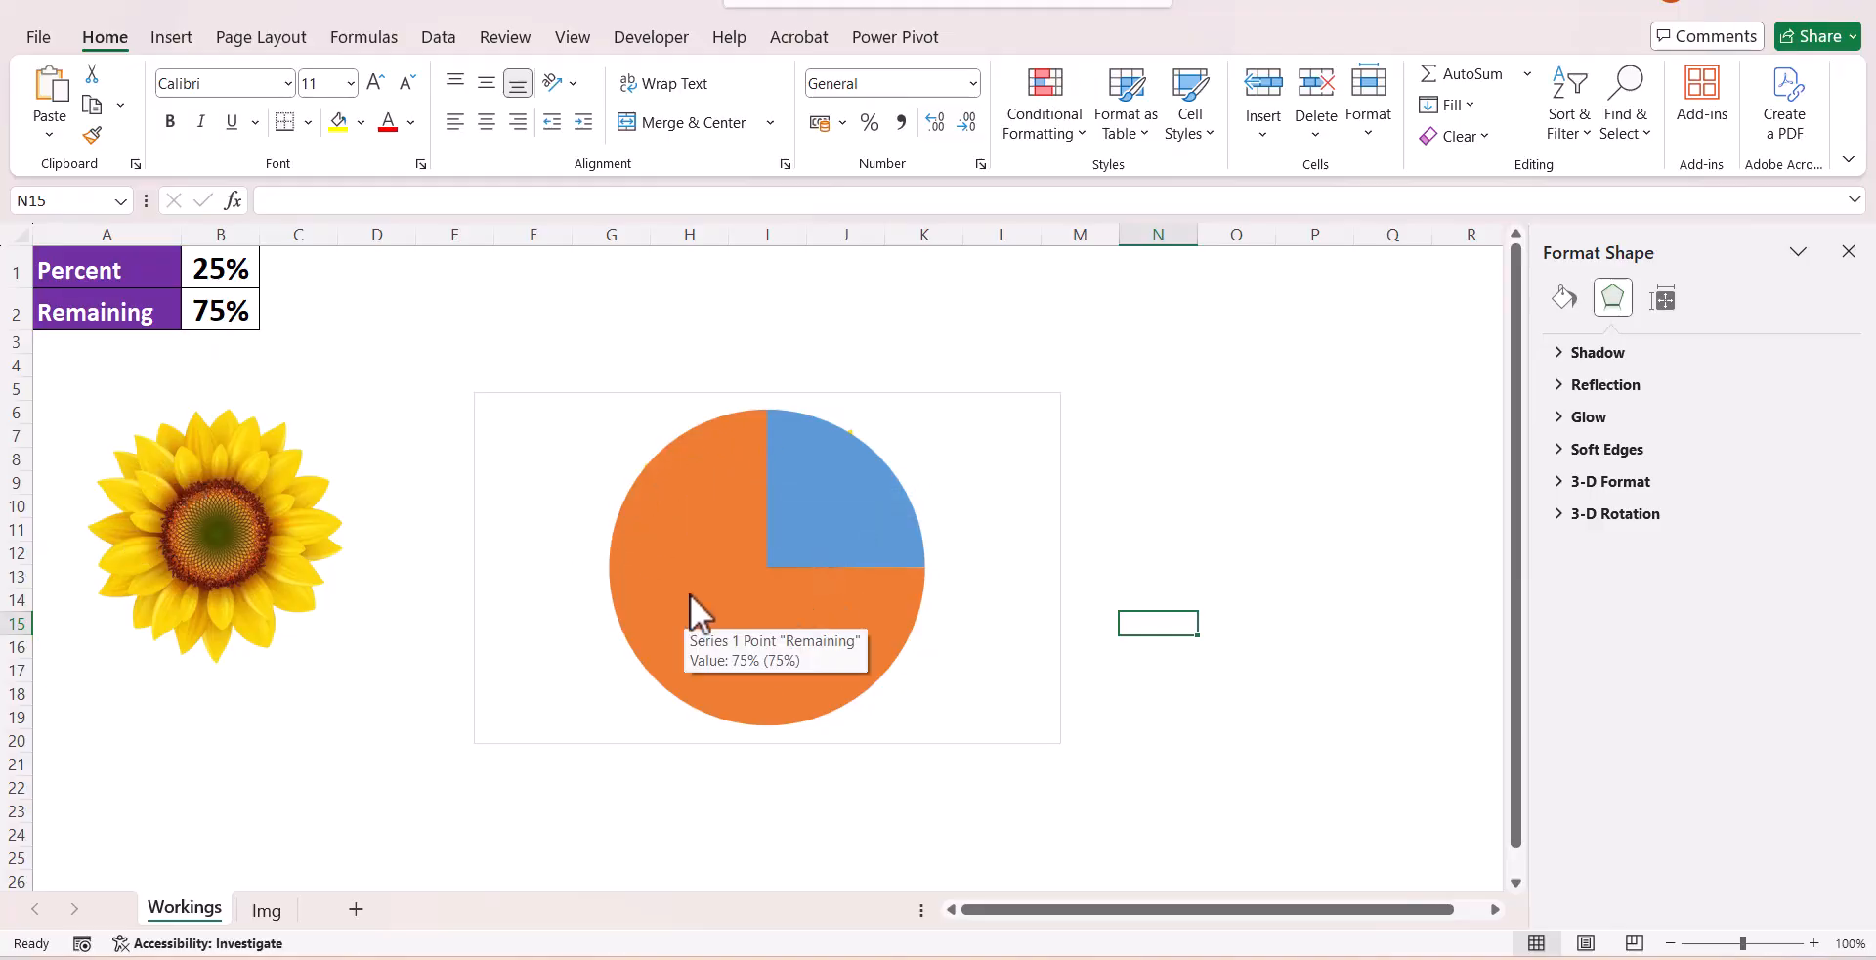
{"action": "left_click", "coordinate": [690, 594]}
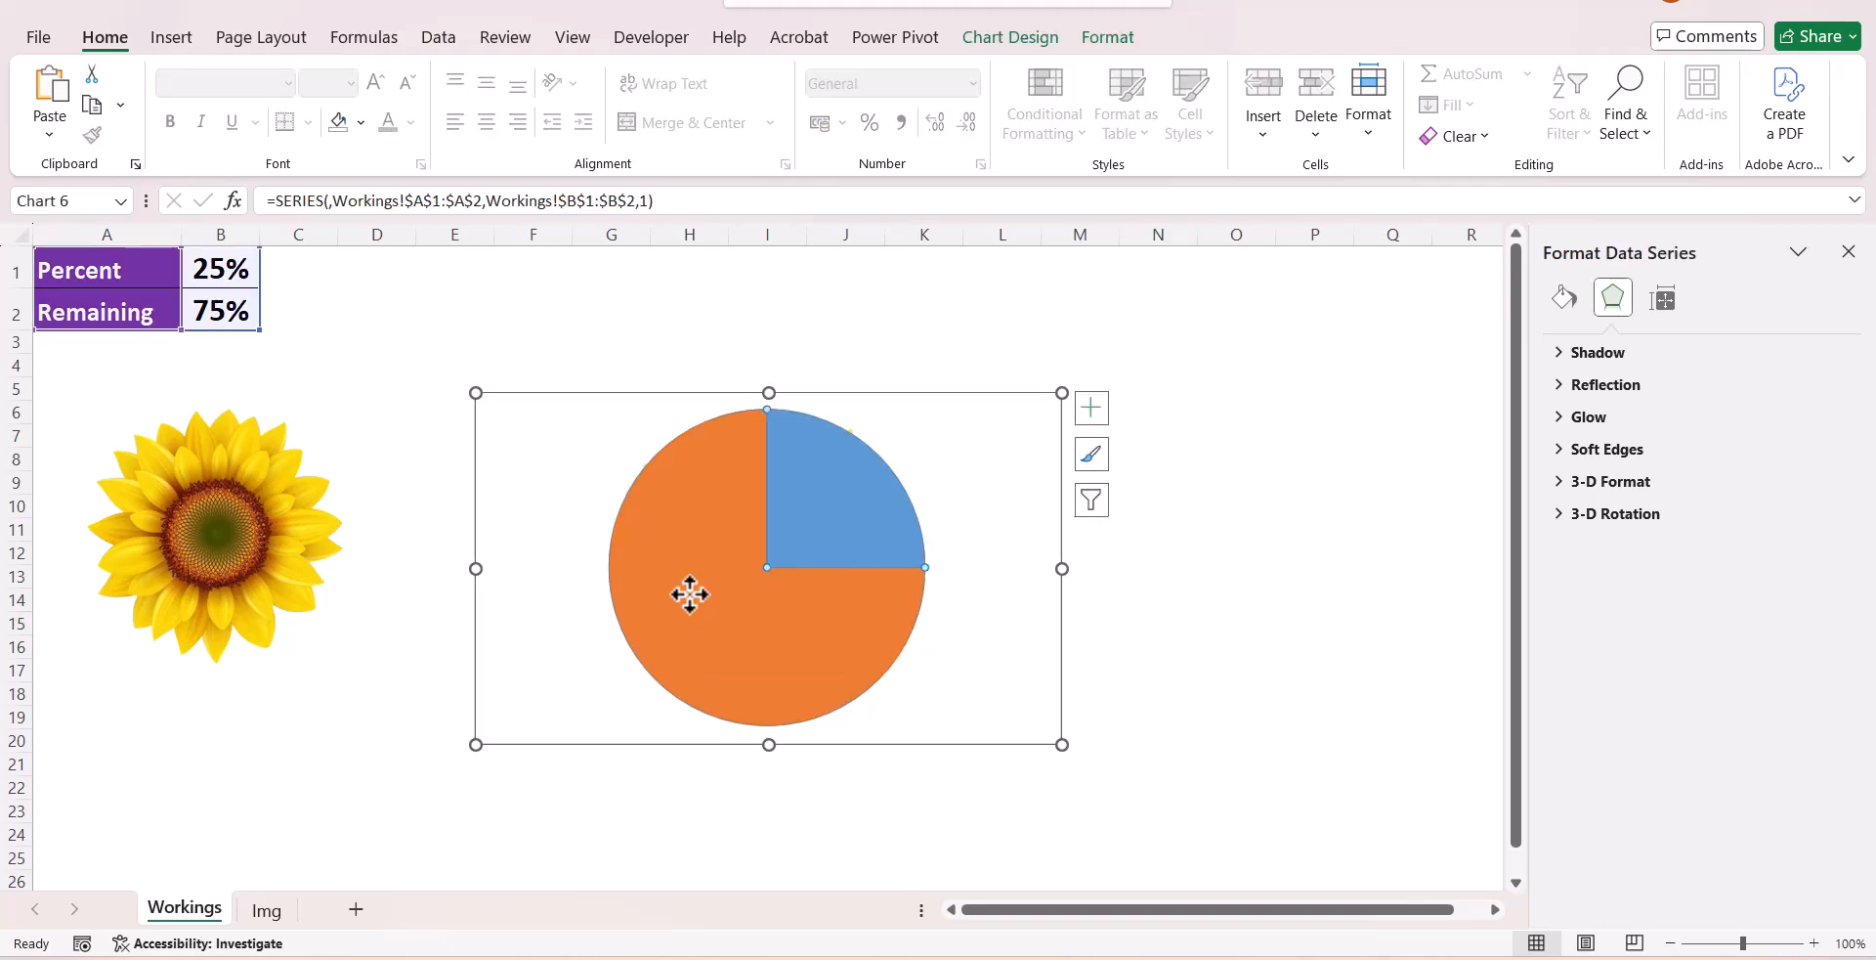
{"action": "left_click", "coordinate": [692, 481]}
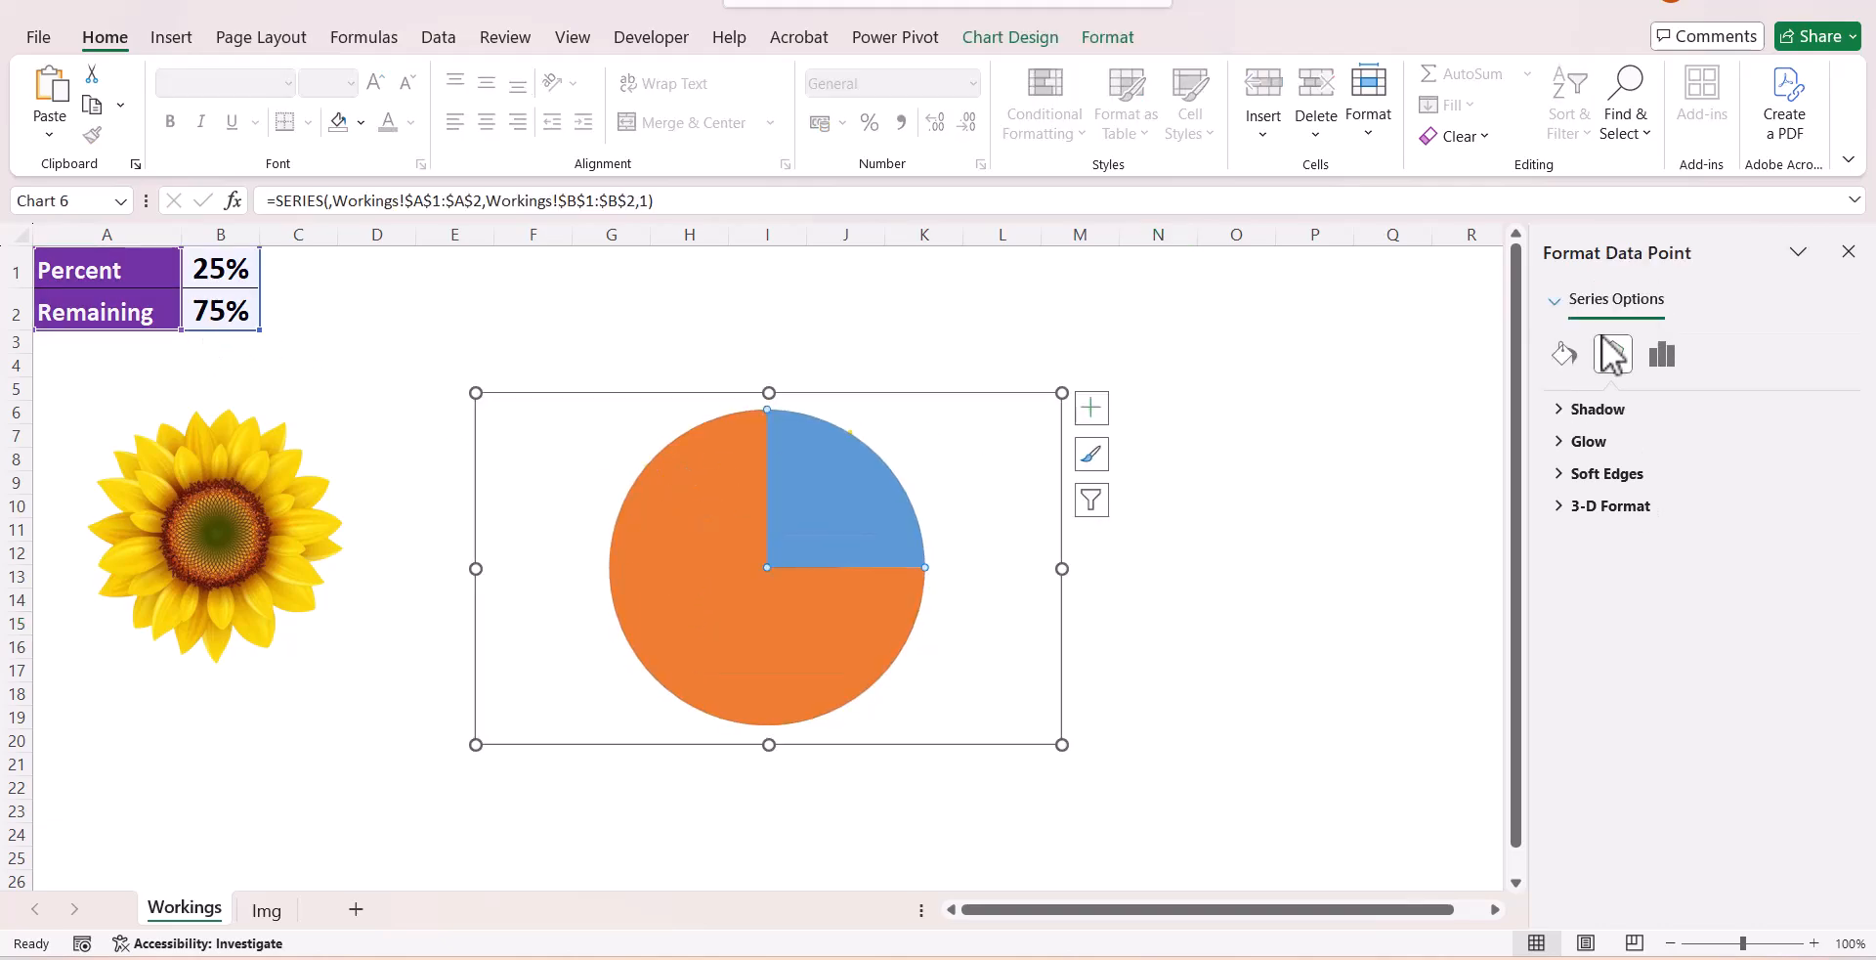
{"action": "left_click", "coordinate": [1564, 356]}
{"action": "left_click", "coordinate": [1607, 476]}
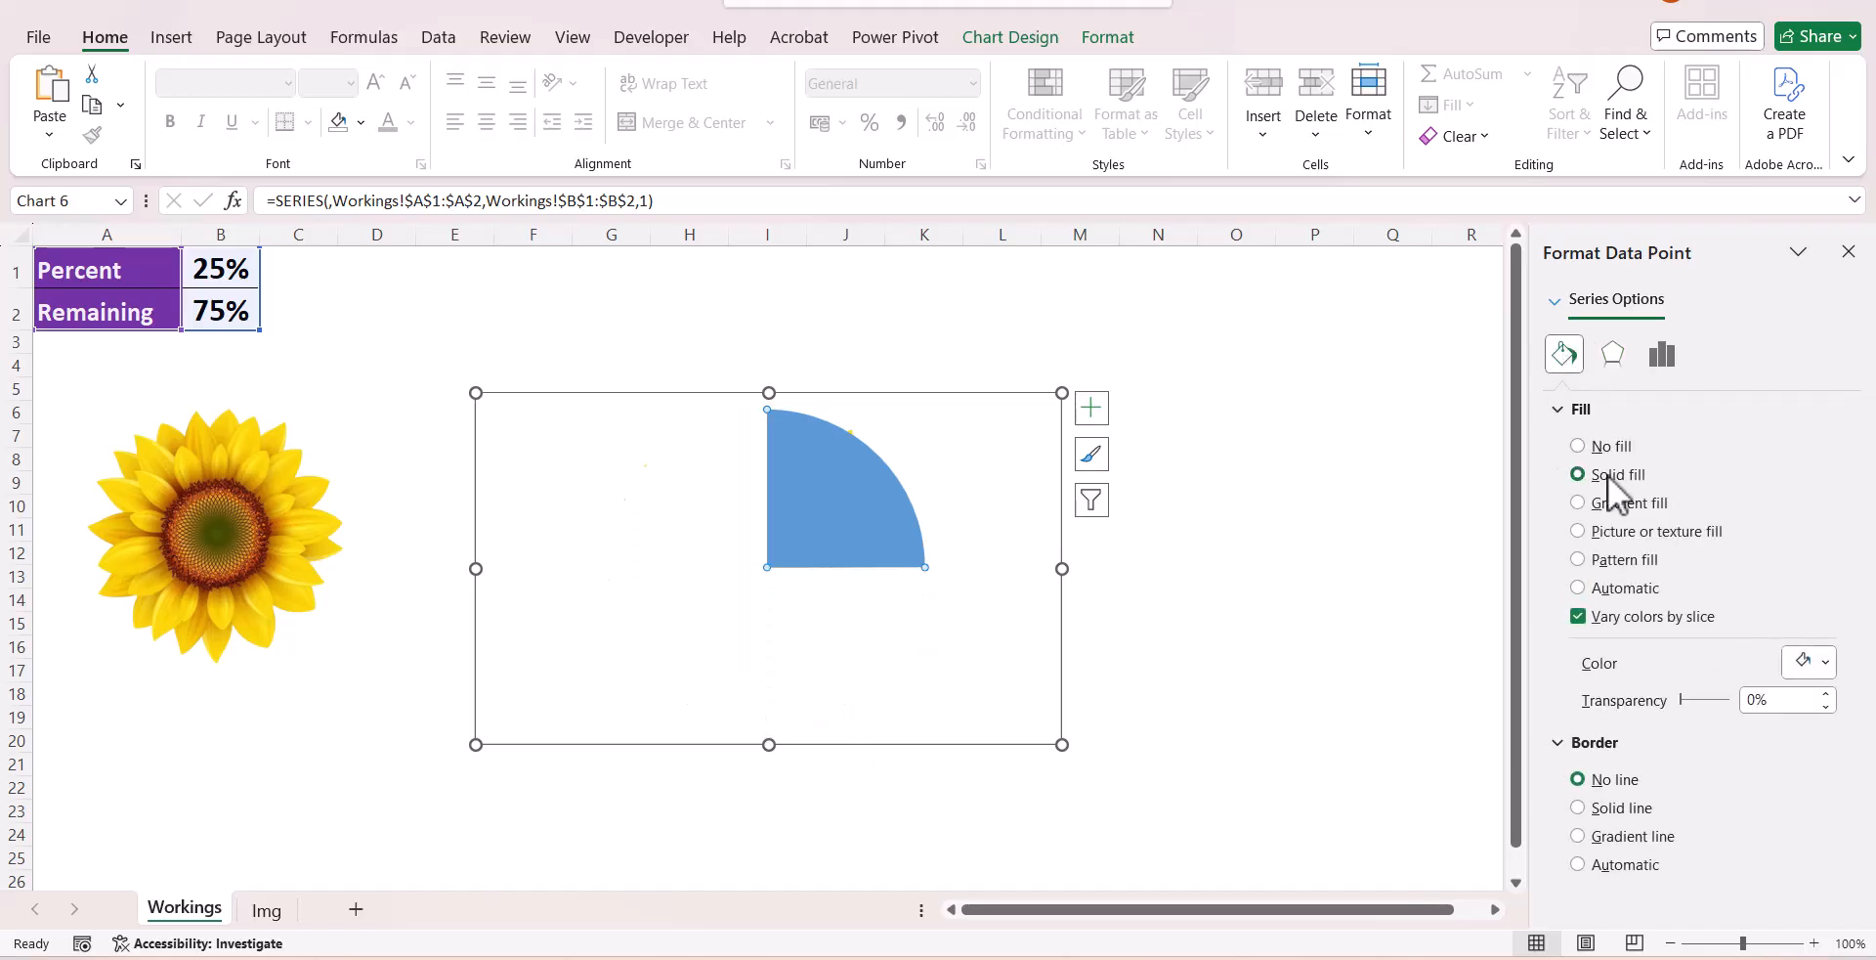
{"action": "left_click", "coordinate": [1827, 661]}
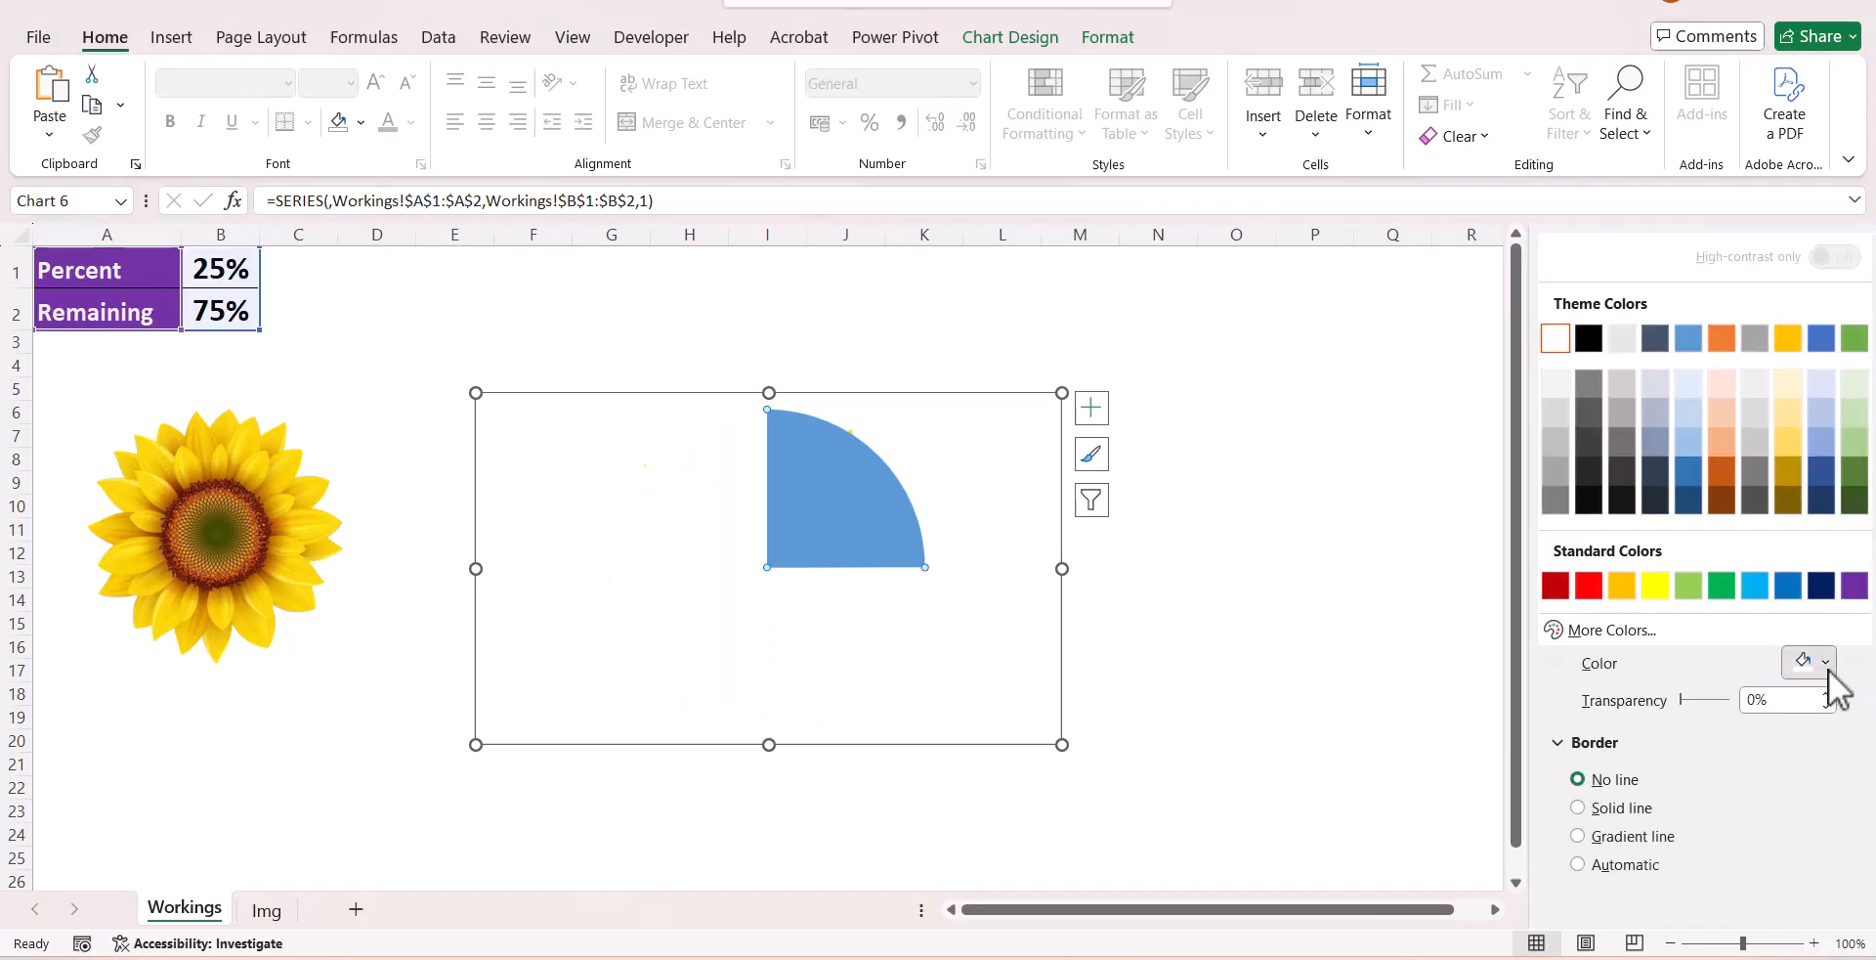
{"action": "left_click", "coordinate": [1564, 387]}
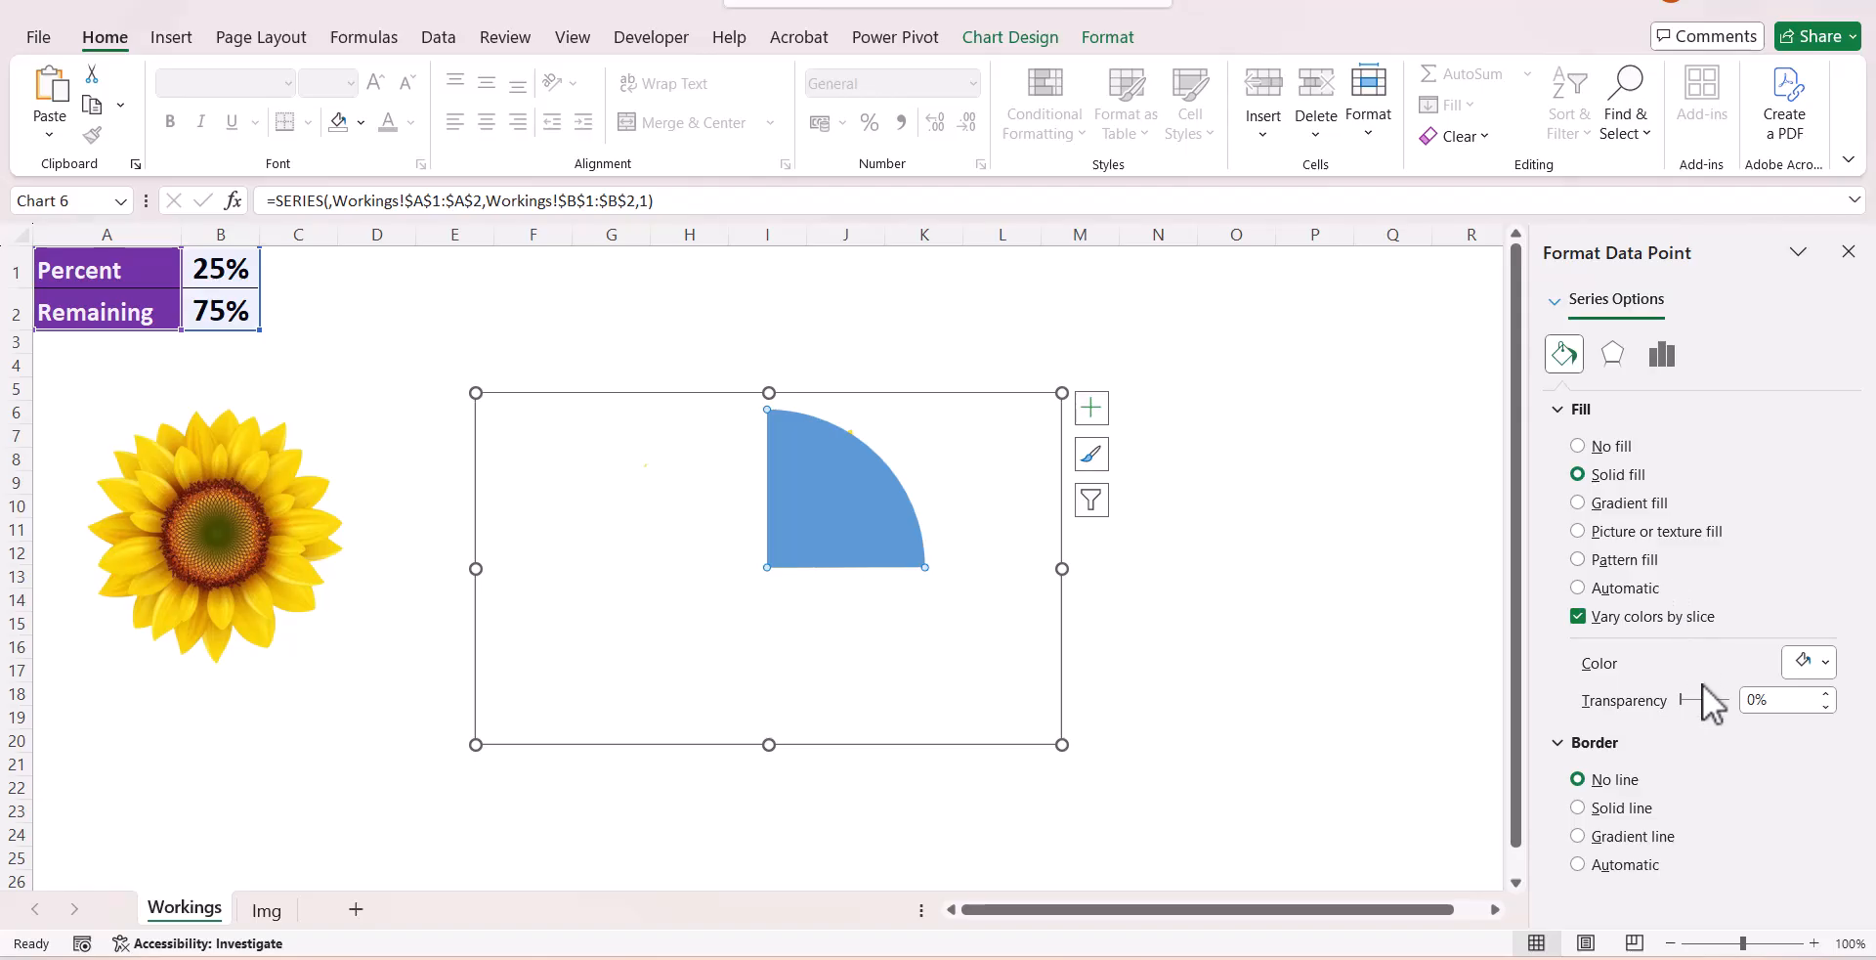
{"action": "left_click_drag", "start_coordinate": [1687, 698], "coordinate": [1698, 700]}
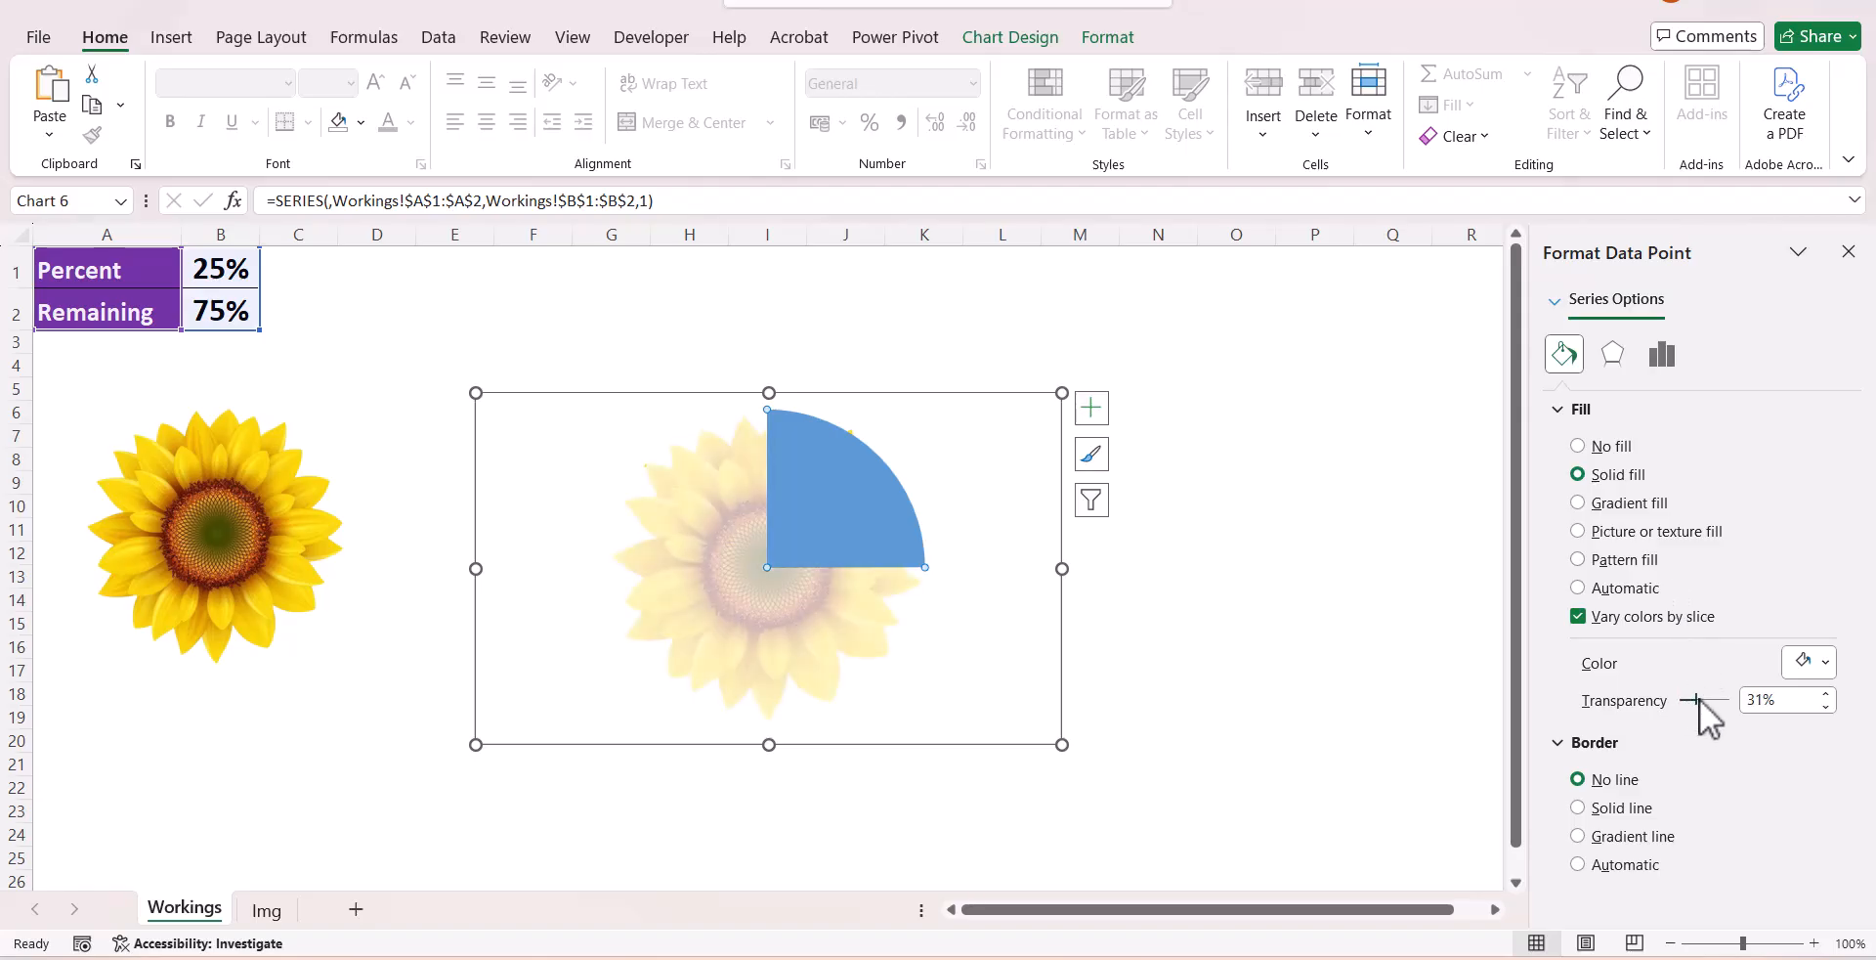
{"action": "left_click_drag", "start_coordinate": [1694, 700], "coordinate": [1700, 701]}
Remove the fill from the blue Percent slice of the pie chart.
{"action": "left_click", "coordinate": [845, 521]}
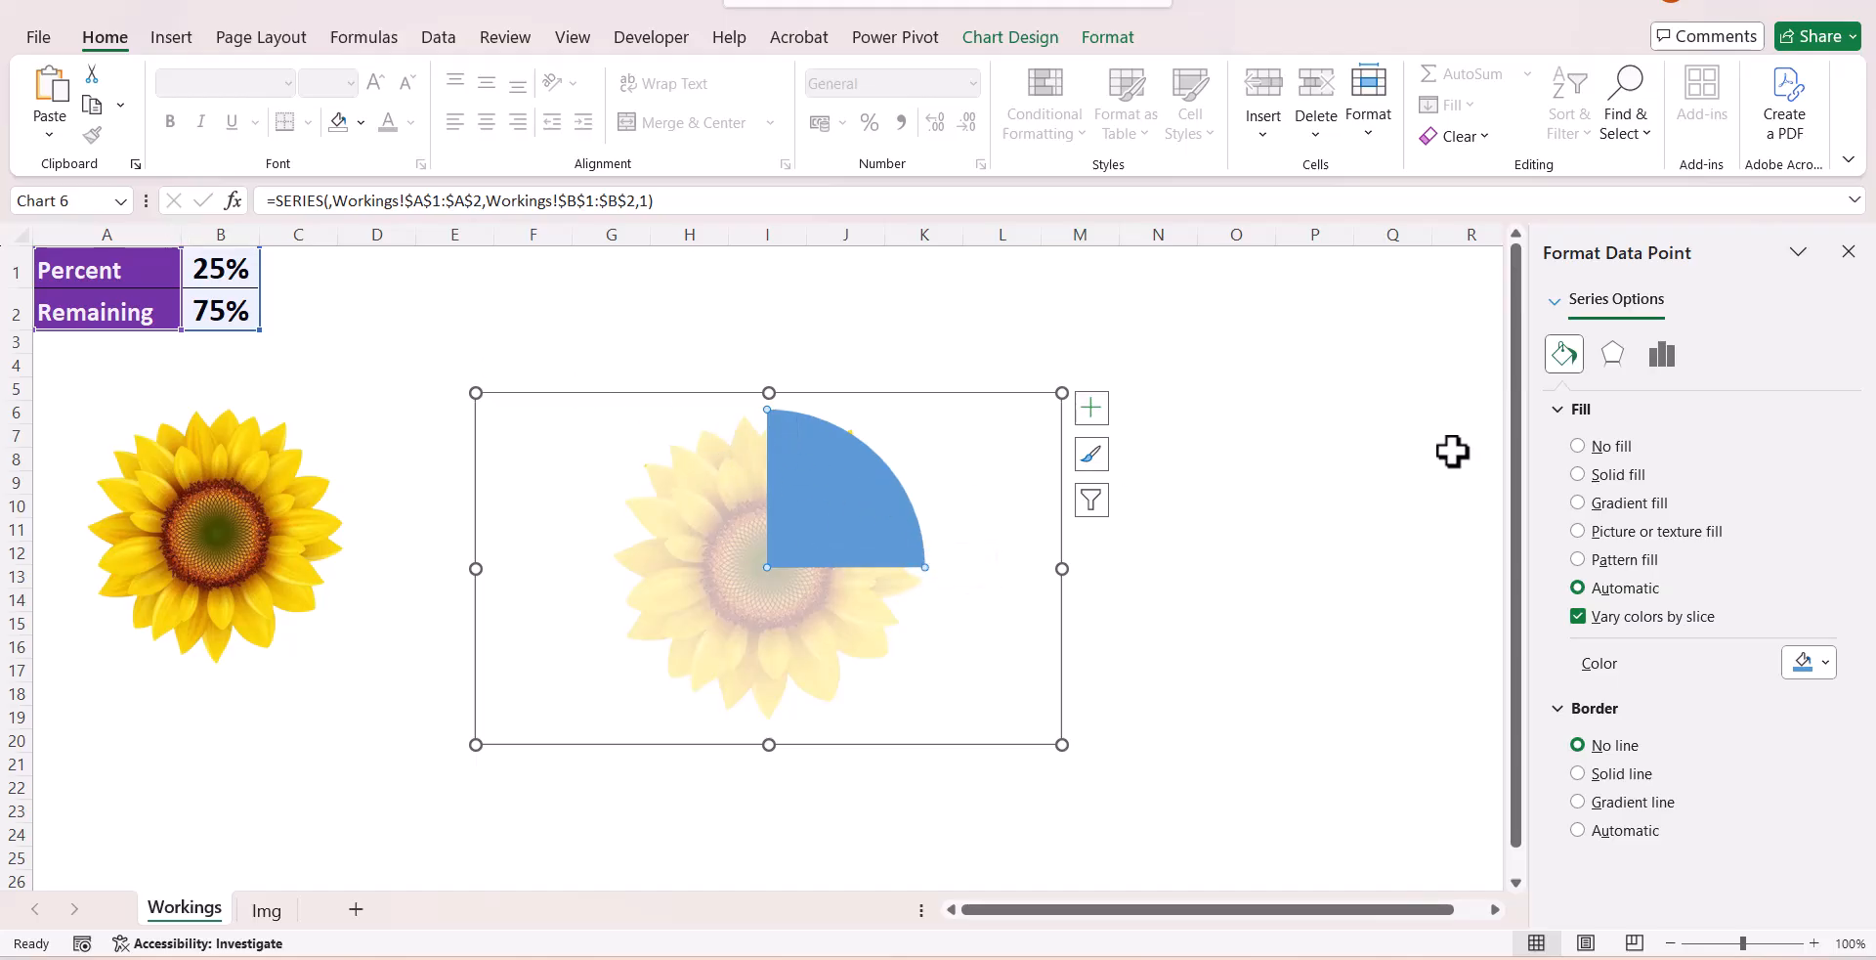
{"action": "left_click", "coordinate": [1577, 445]}
{"action": "left_click", "coordinate": [1334, 547]}
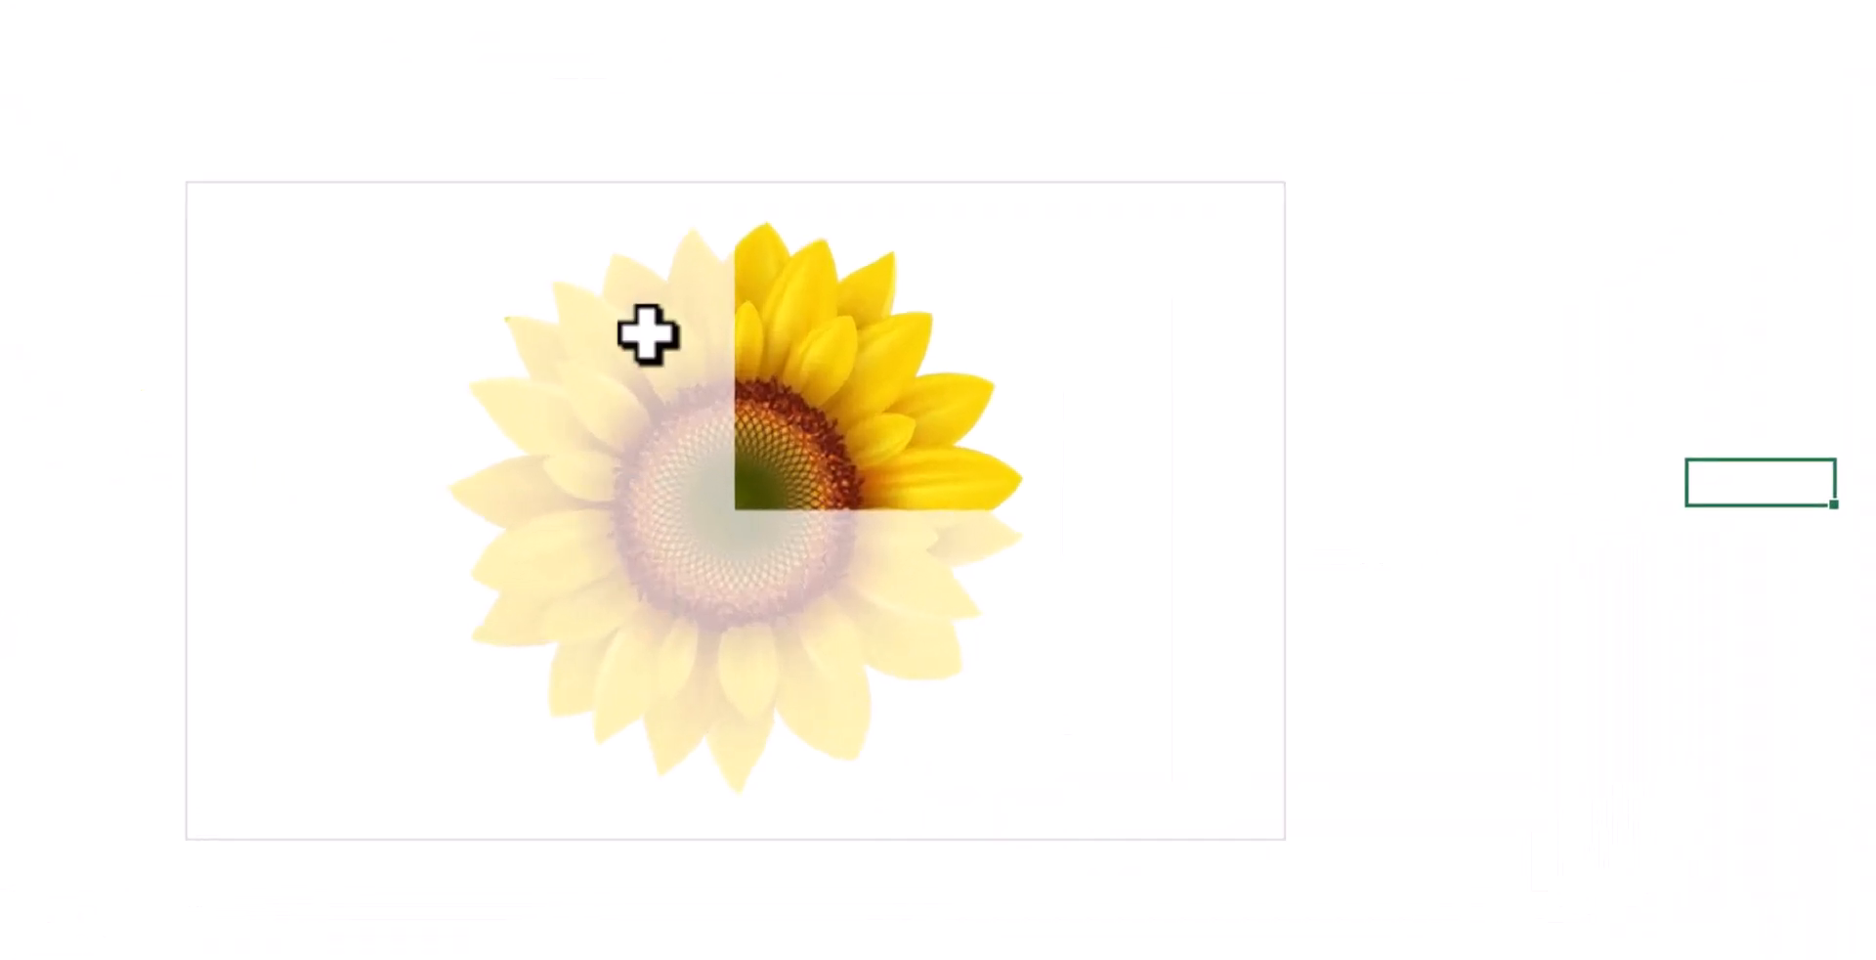
{"action": "mouse_move", "coordinate": [643, 335]}
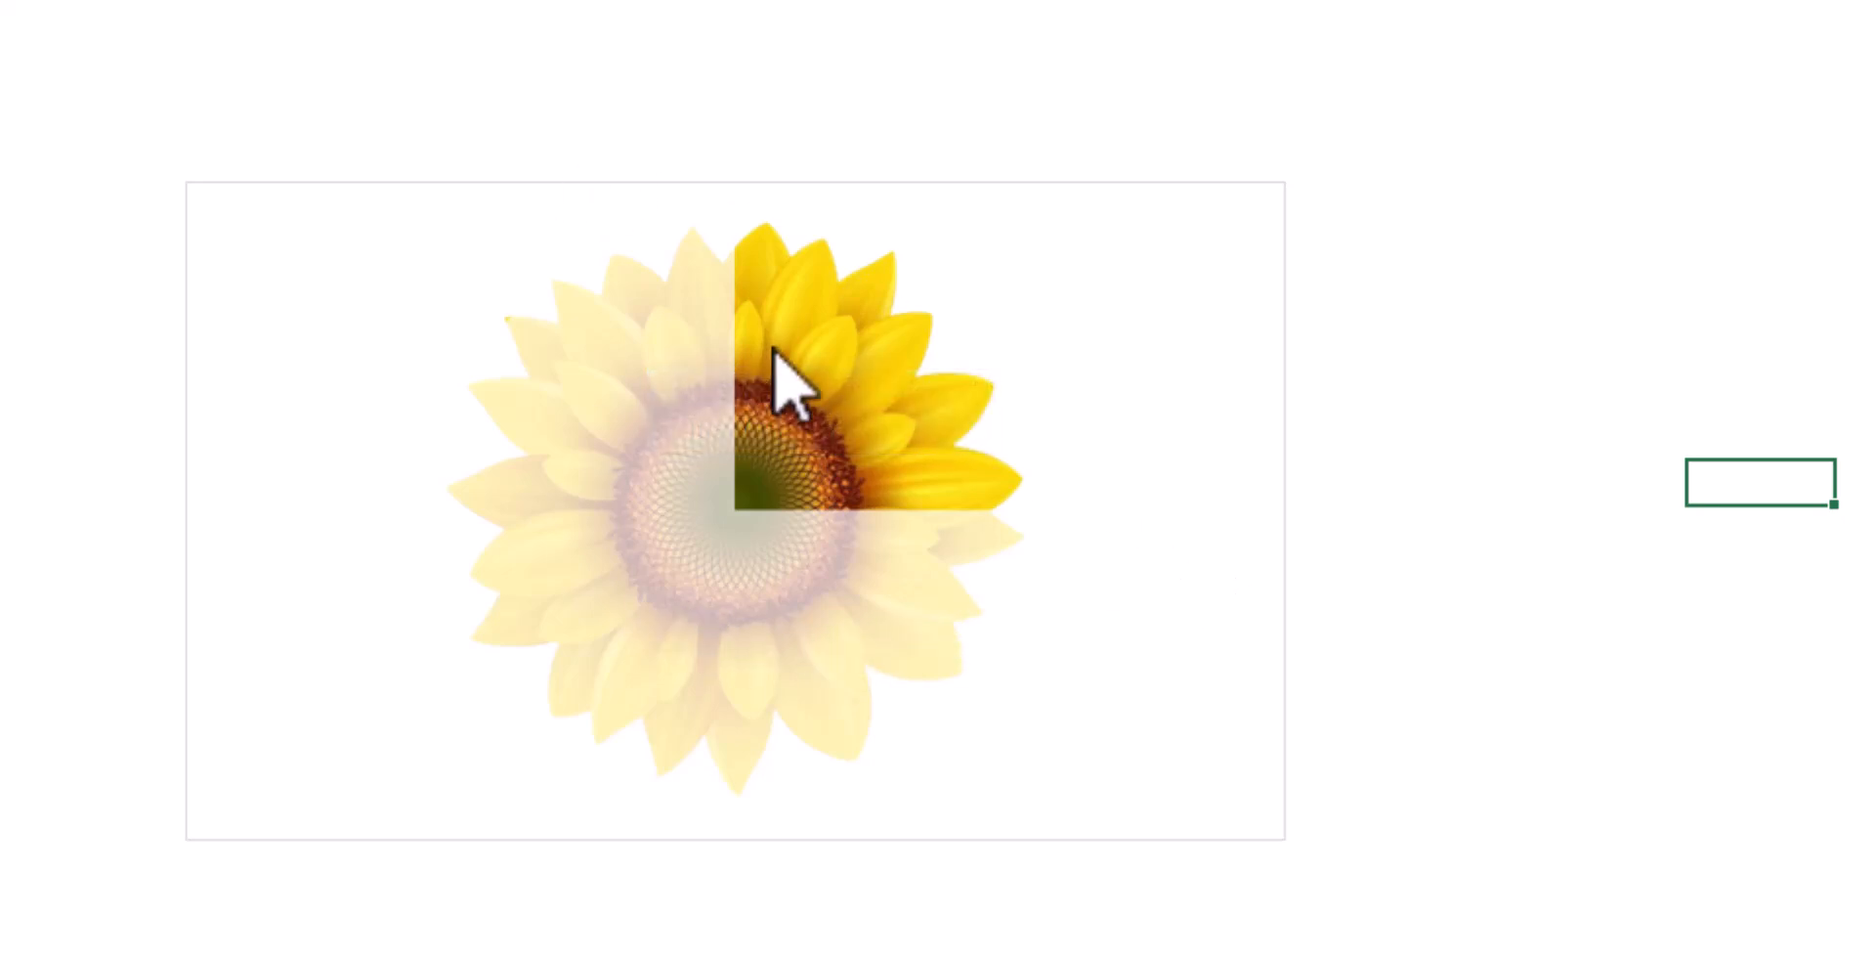
{"action": "mouse_move", "coordinate": [891, 494]}
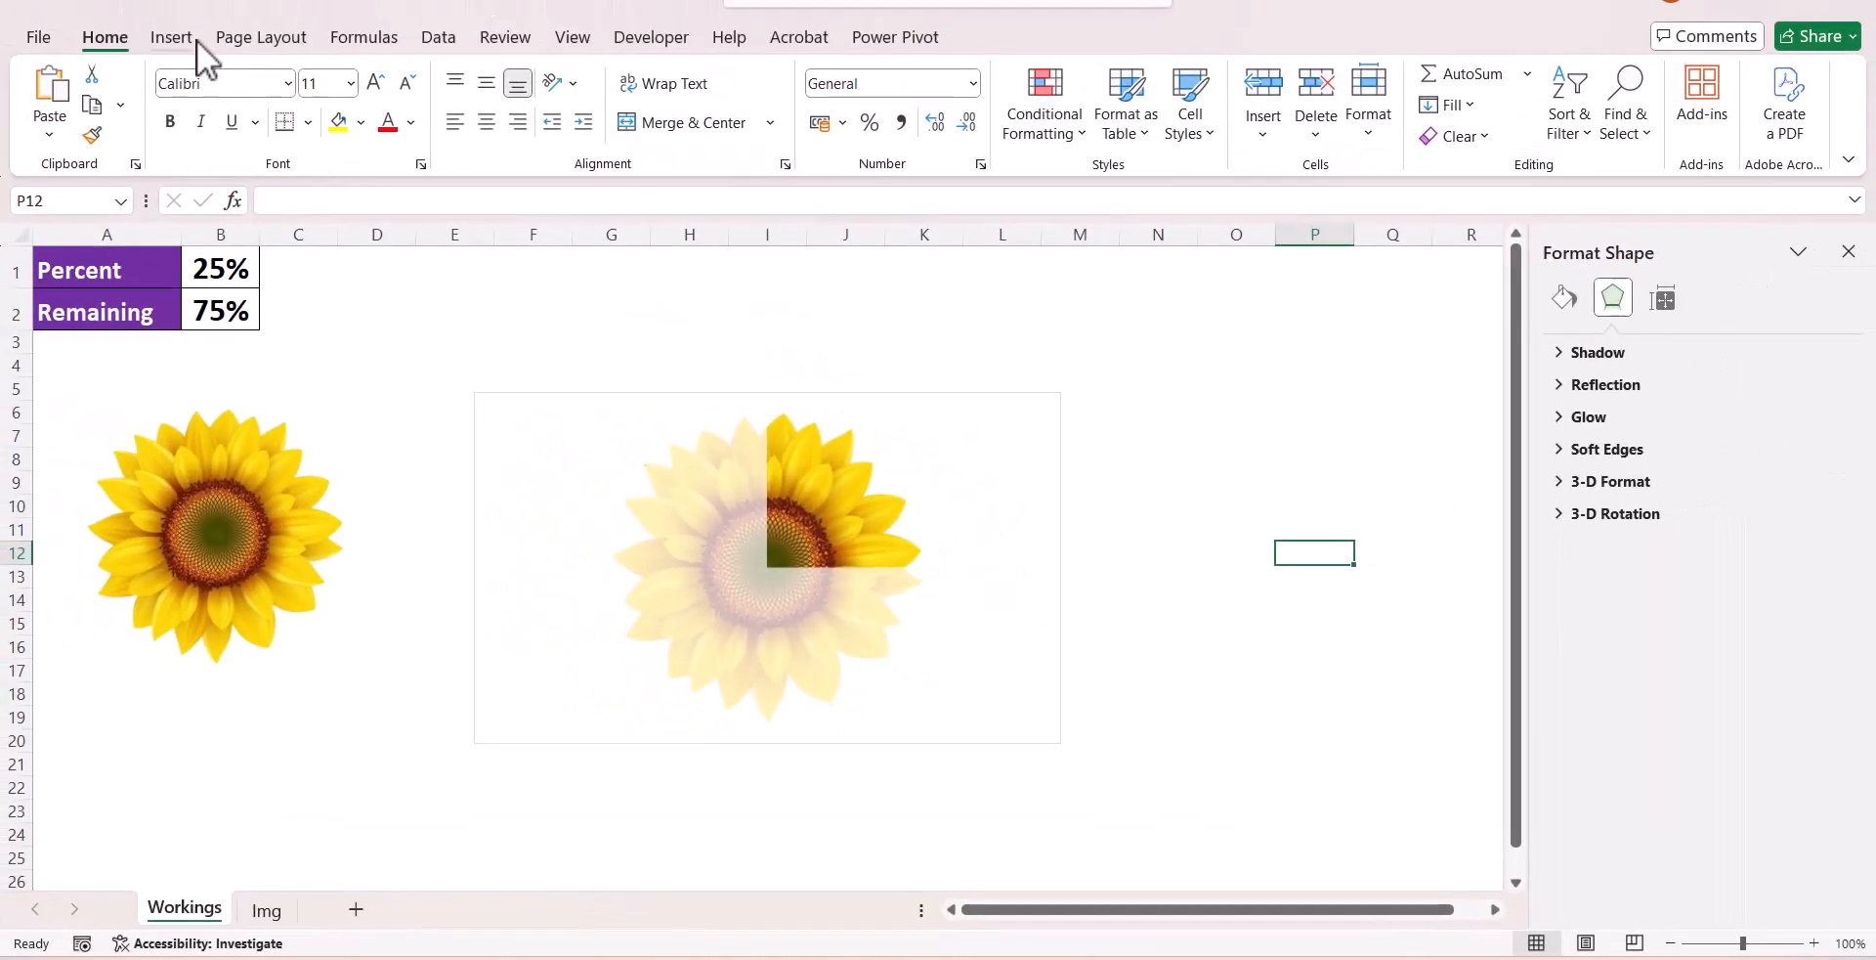
Insert a text box about 1.84 cm wide and 1.21 cm high over the centre of the chart's sunflower.
{"action": "left_click", "coordinate": [162, 39]}
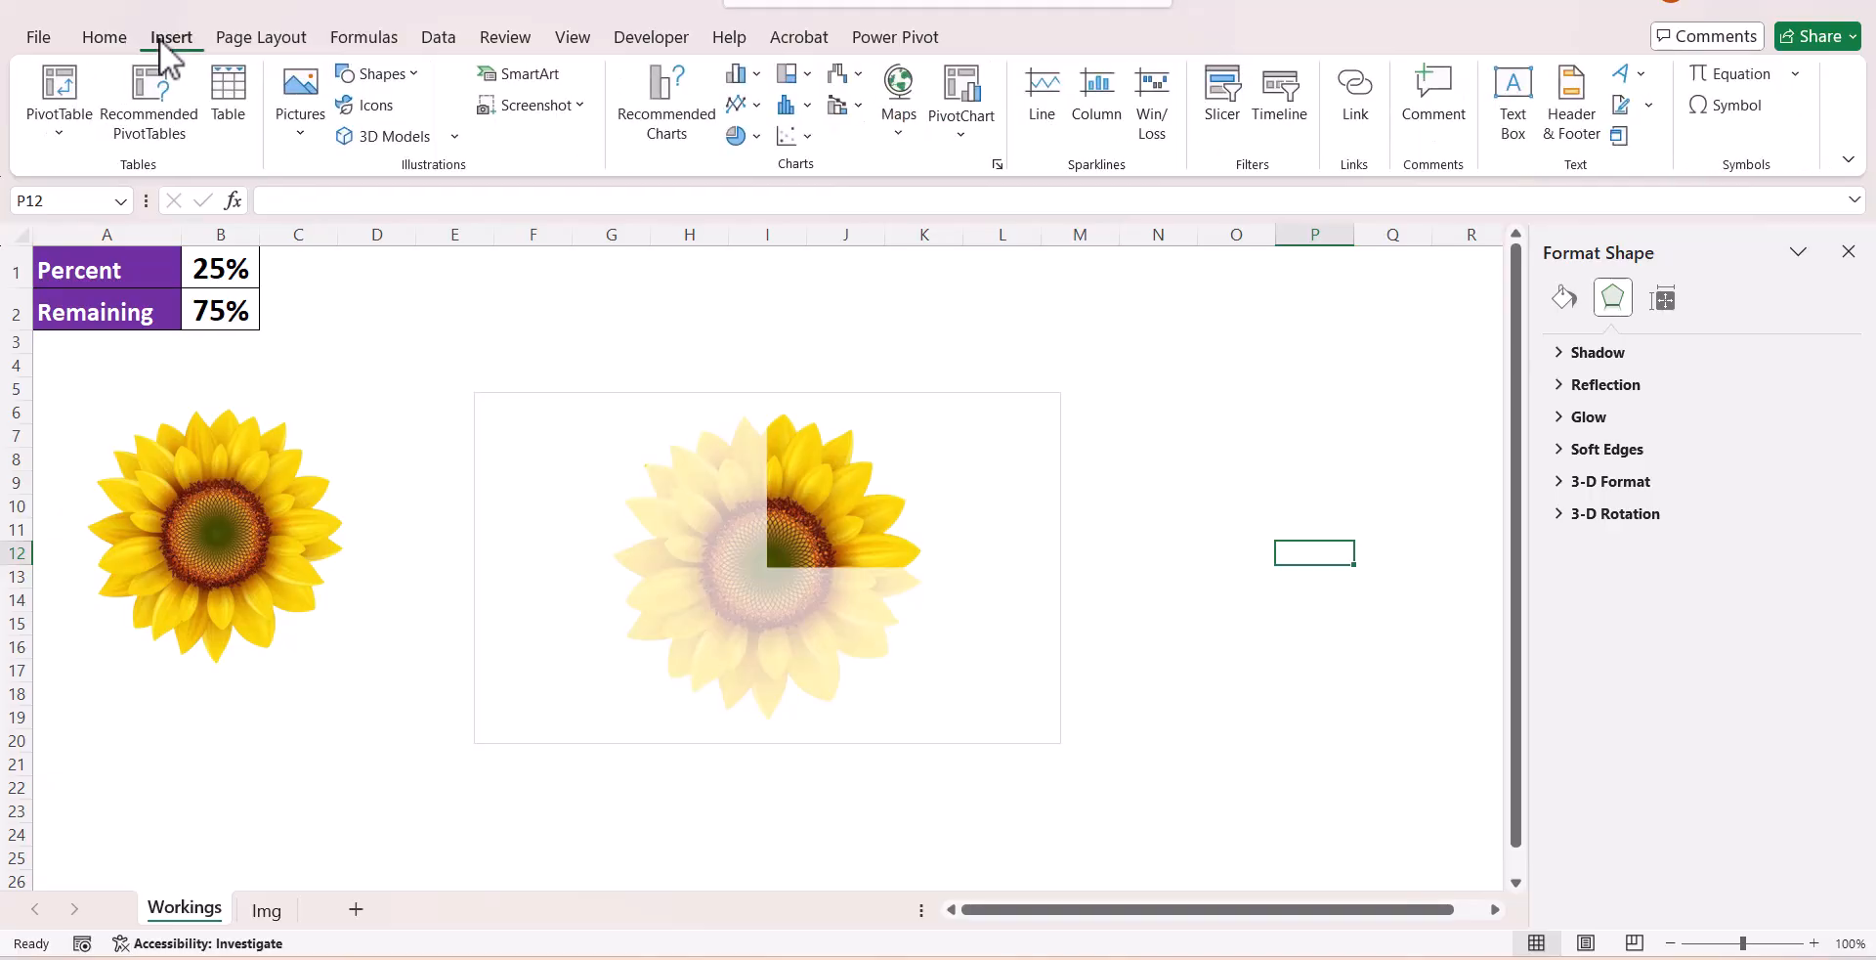
{"action": "left_click", "coordinate": [1512, 97]}
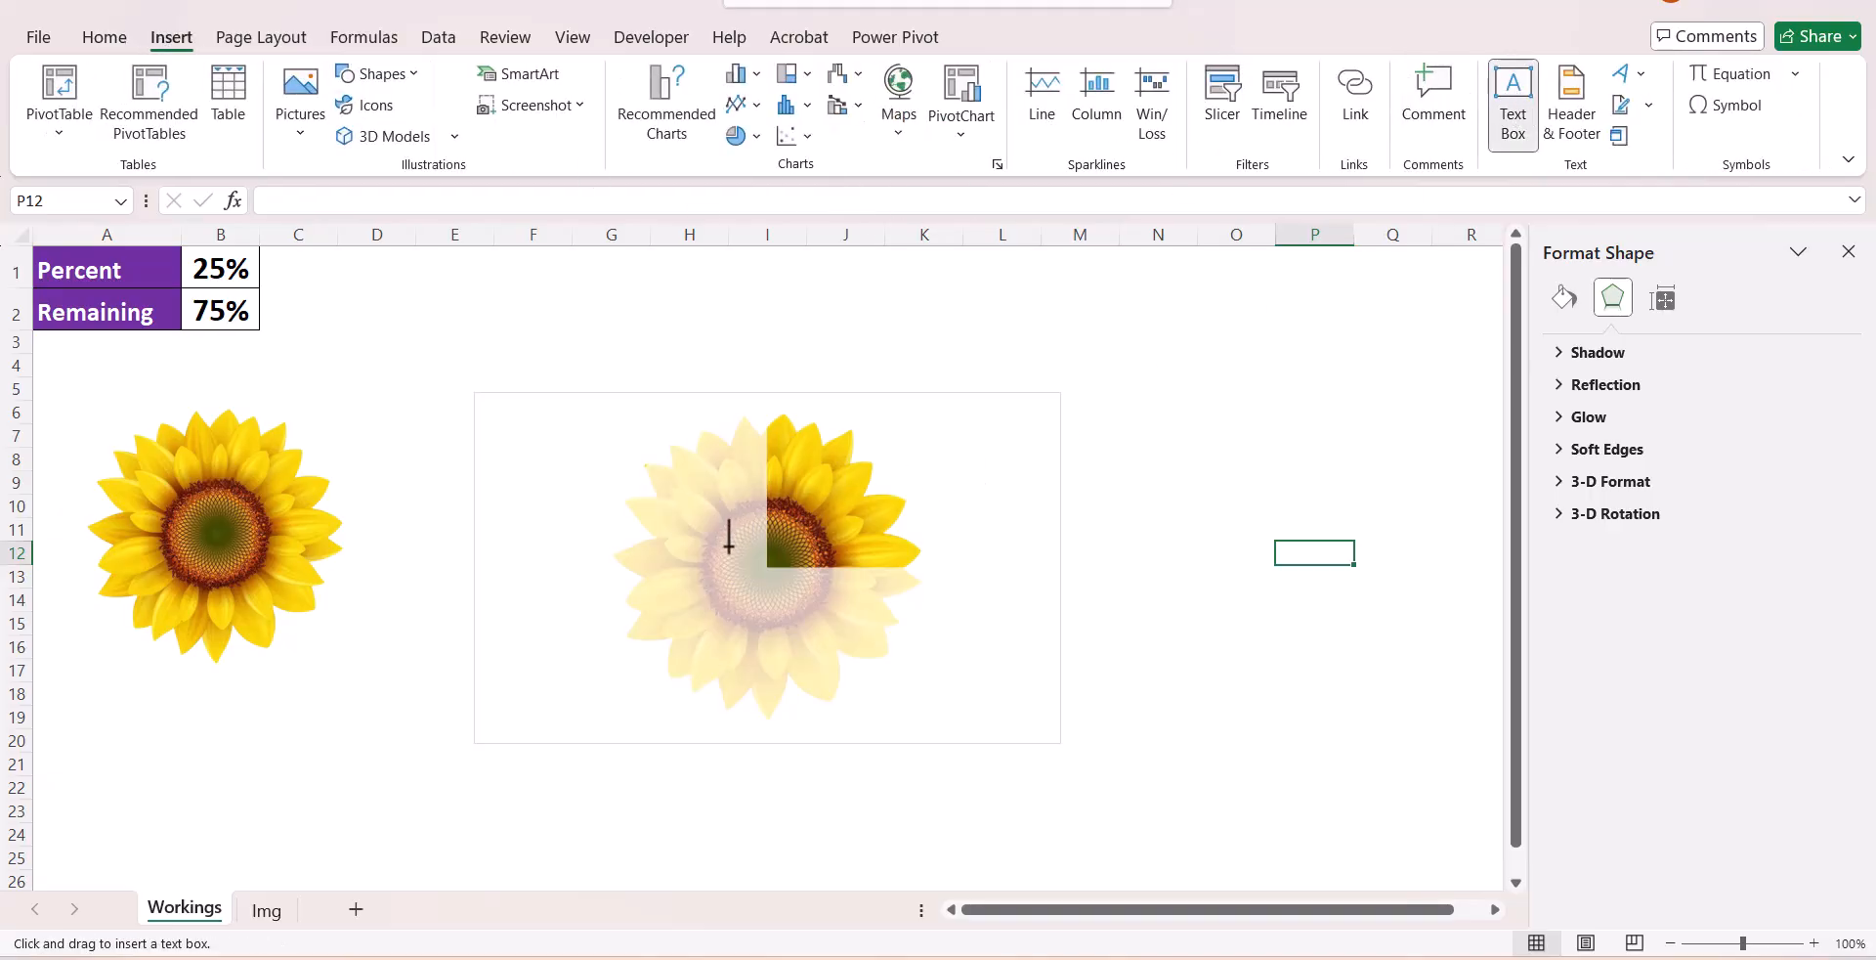
{"action": "left_click_drag", "start_coordinate": [728, 544], "coordinate": [814, 602]}
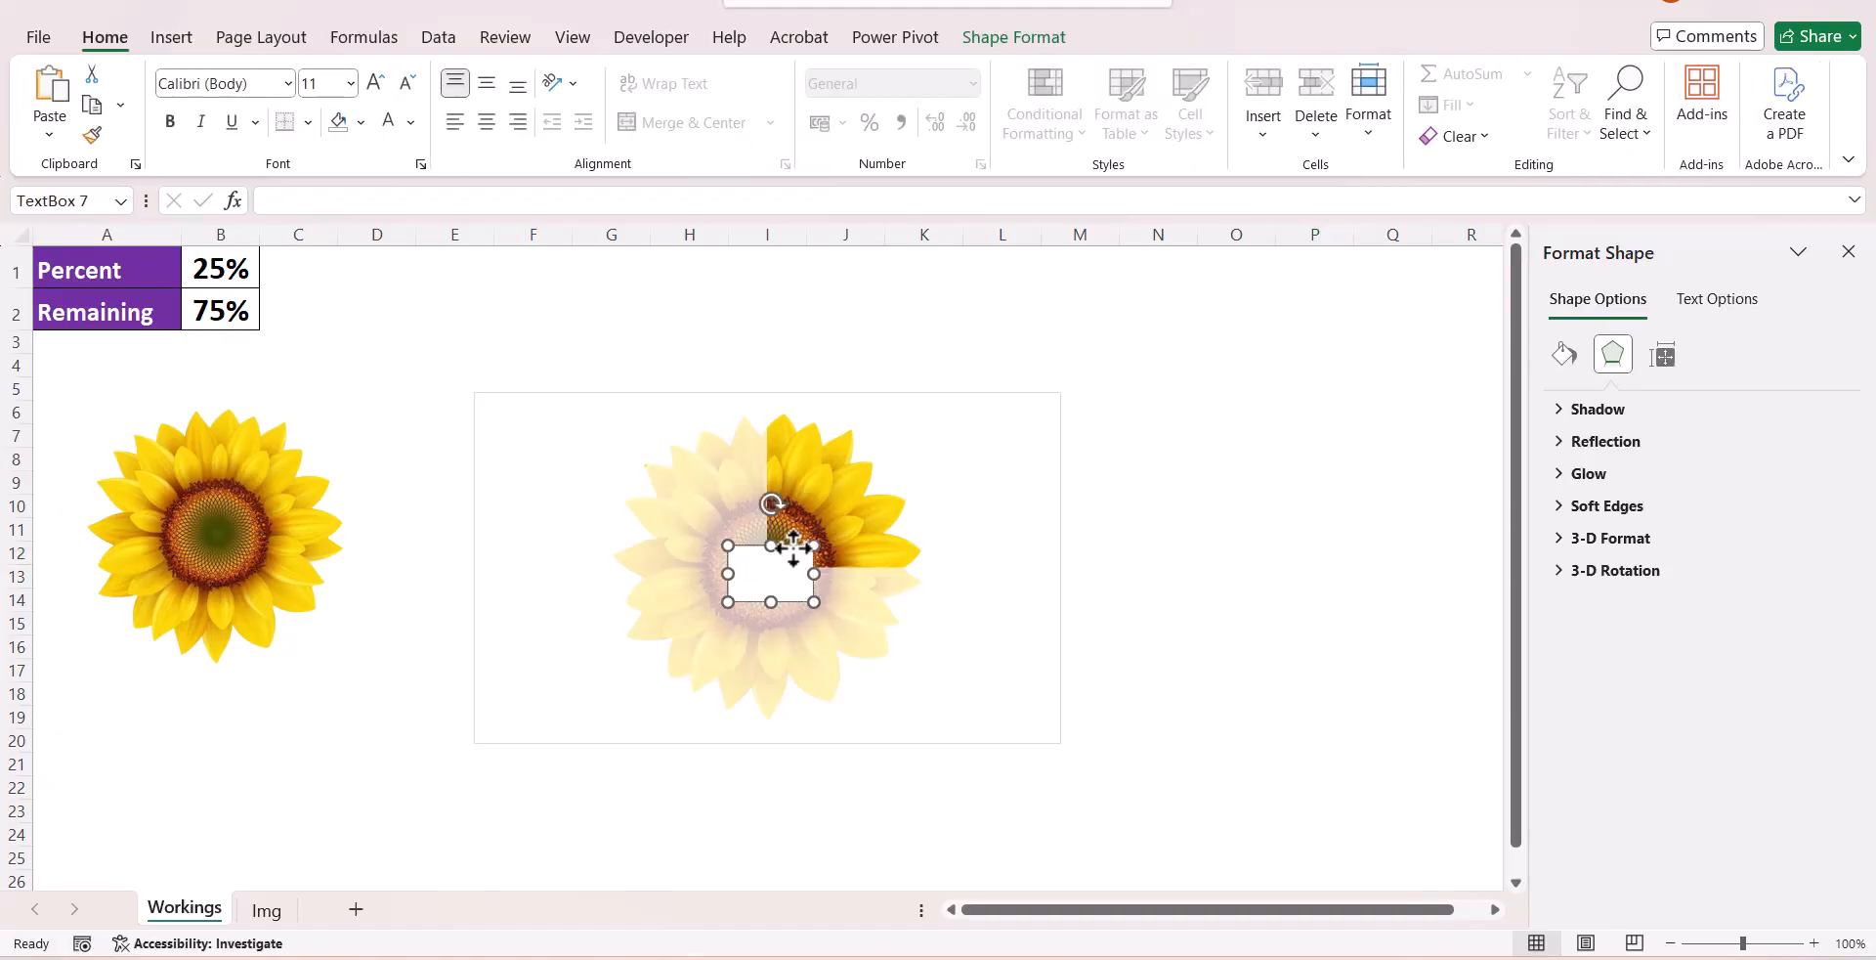
Link the text box to the Percent value with the formula =$B$1.
{"action": "left_click", "coordinate": [382, 201]}
{"action": "type", "text": "="}
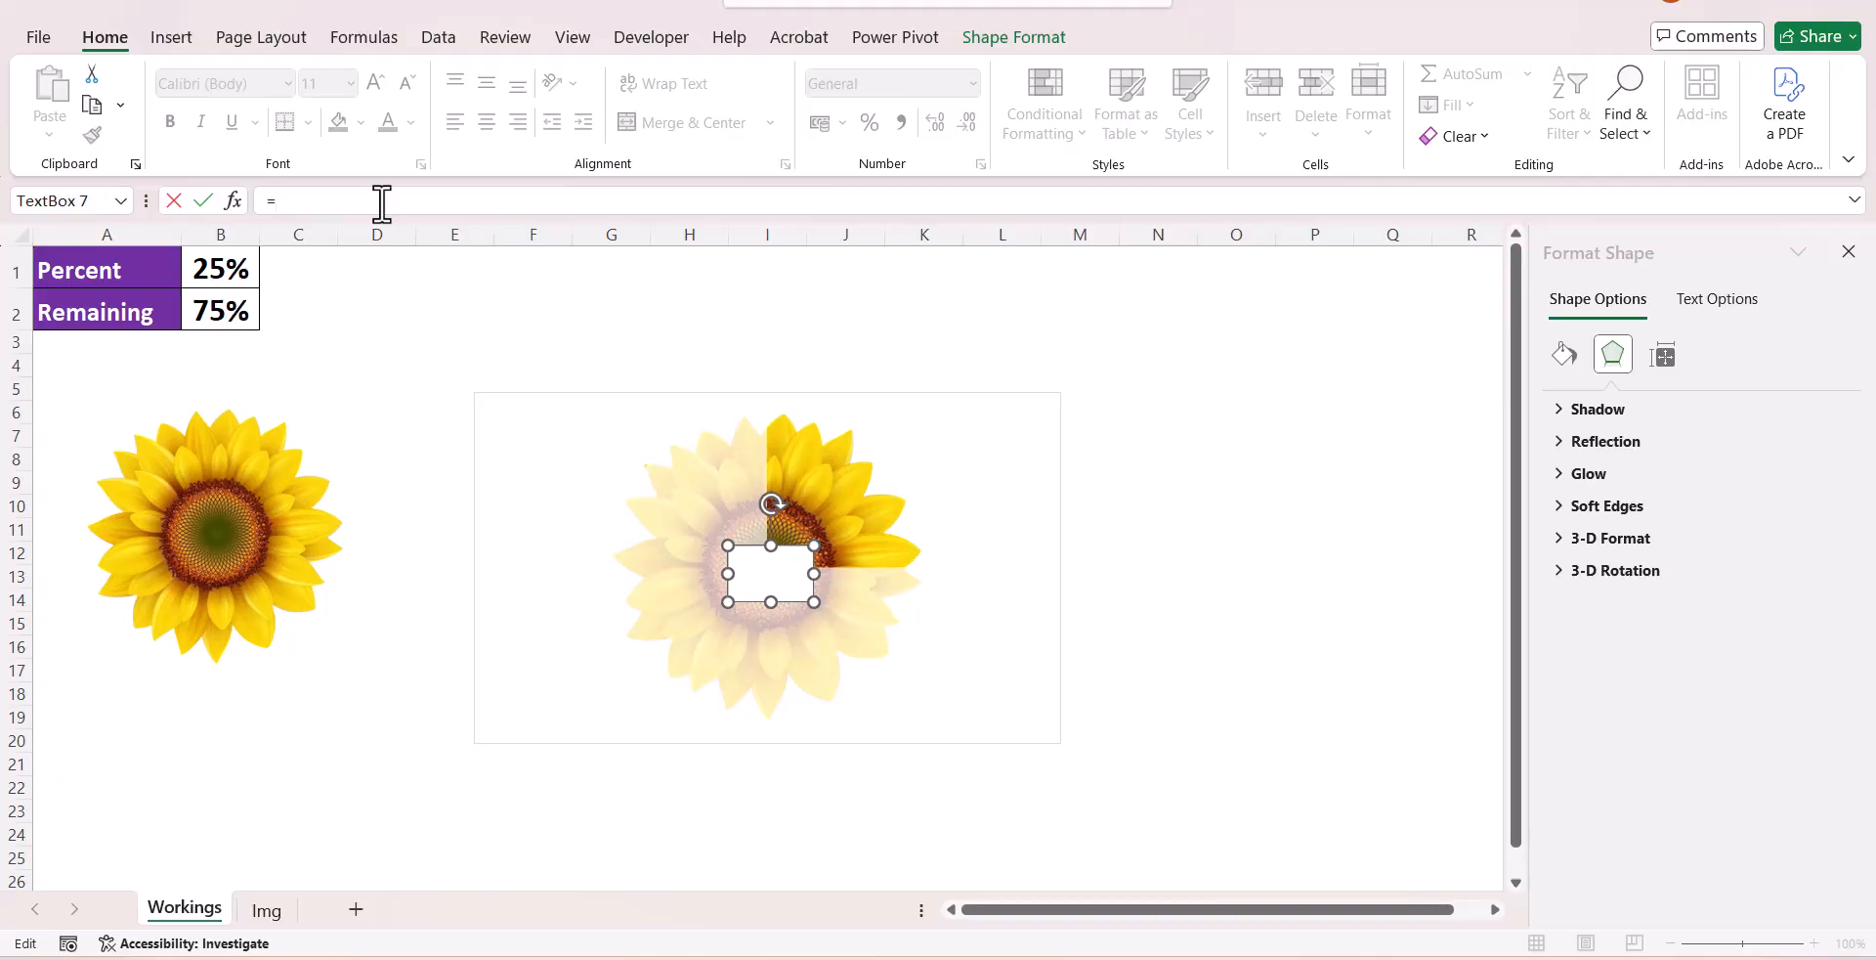
{"action": "left_click", "coordinate": [211, 262]}
{"action": "key", "text": "Return"}
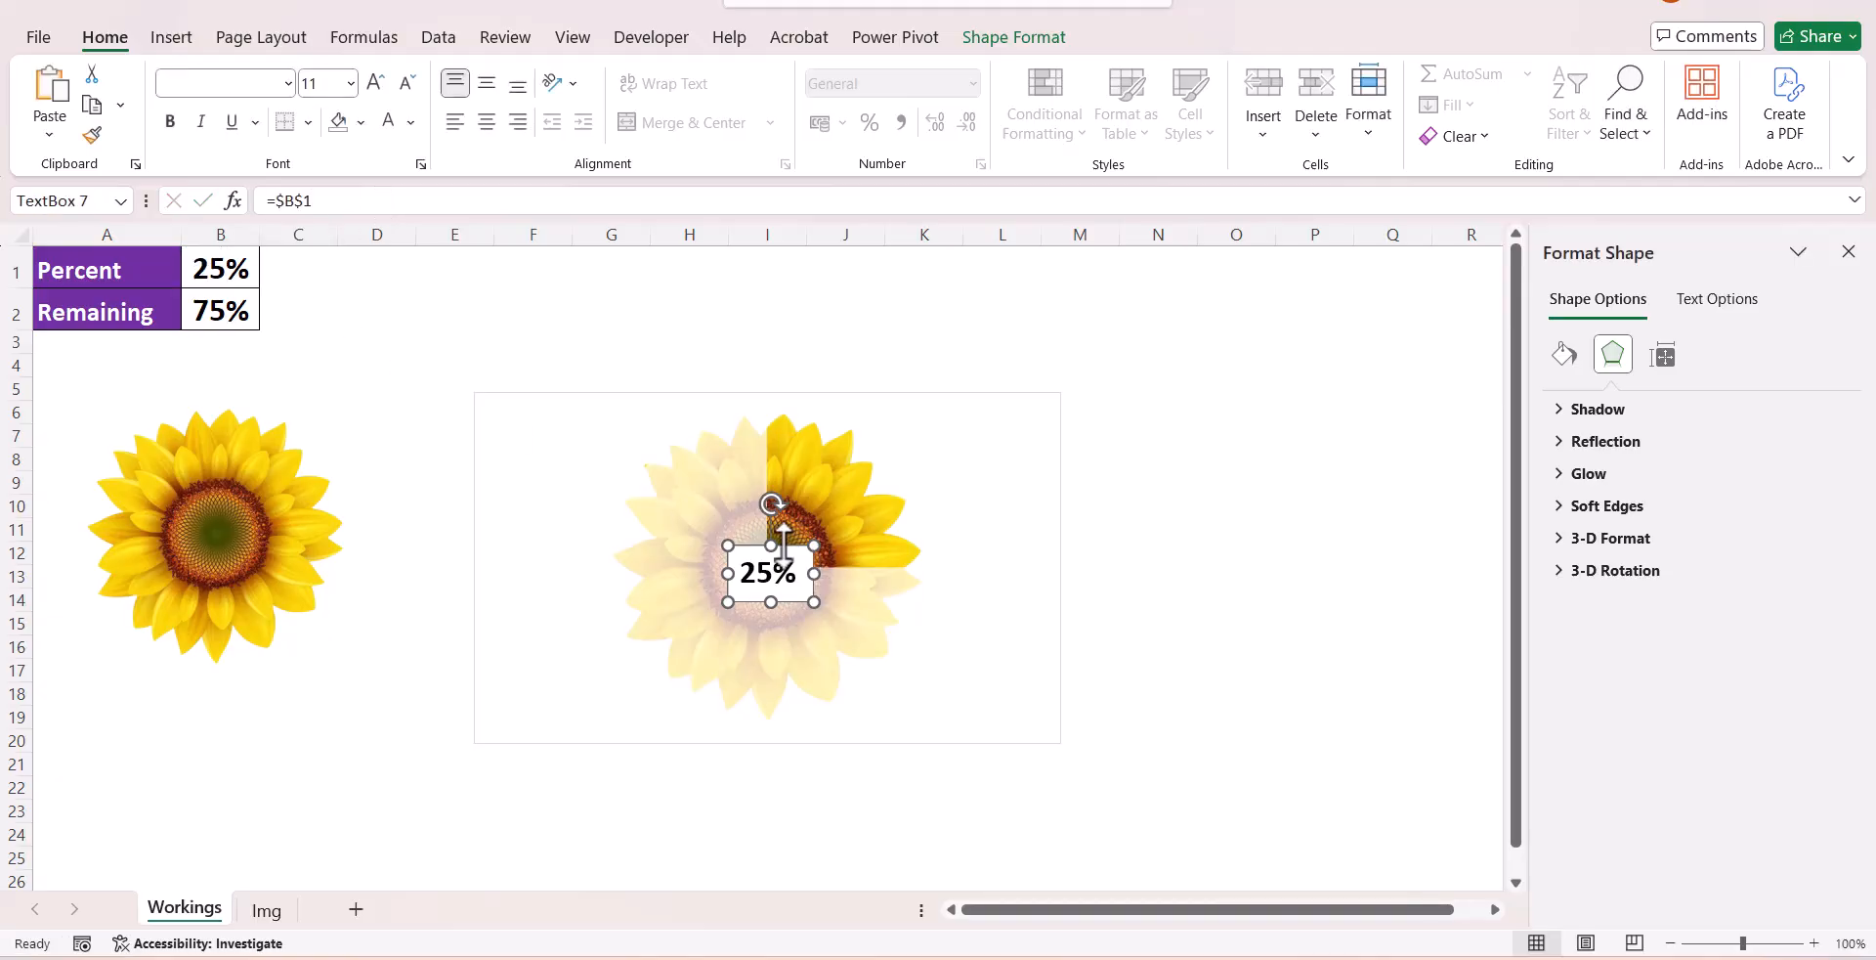
Set the percentage text box to No Outline and No Fill.
{"action": "left_click", "coordinate": [1041, 43]}
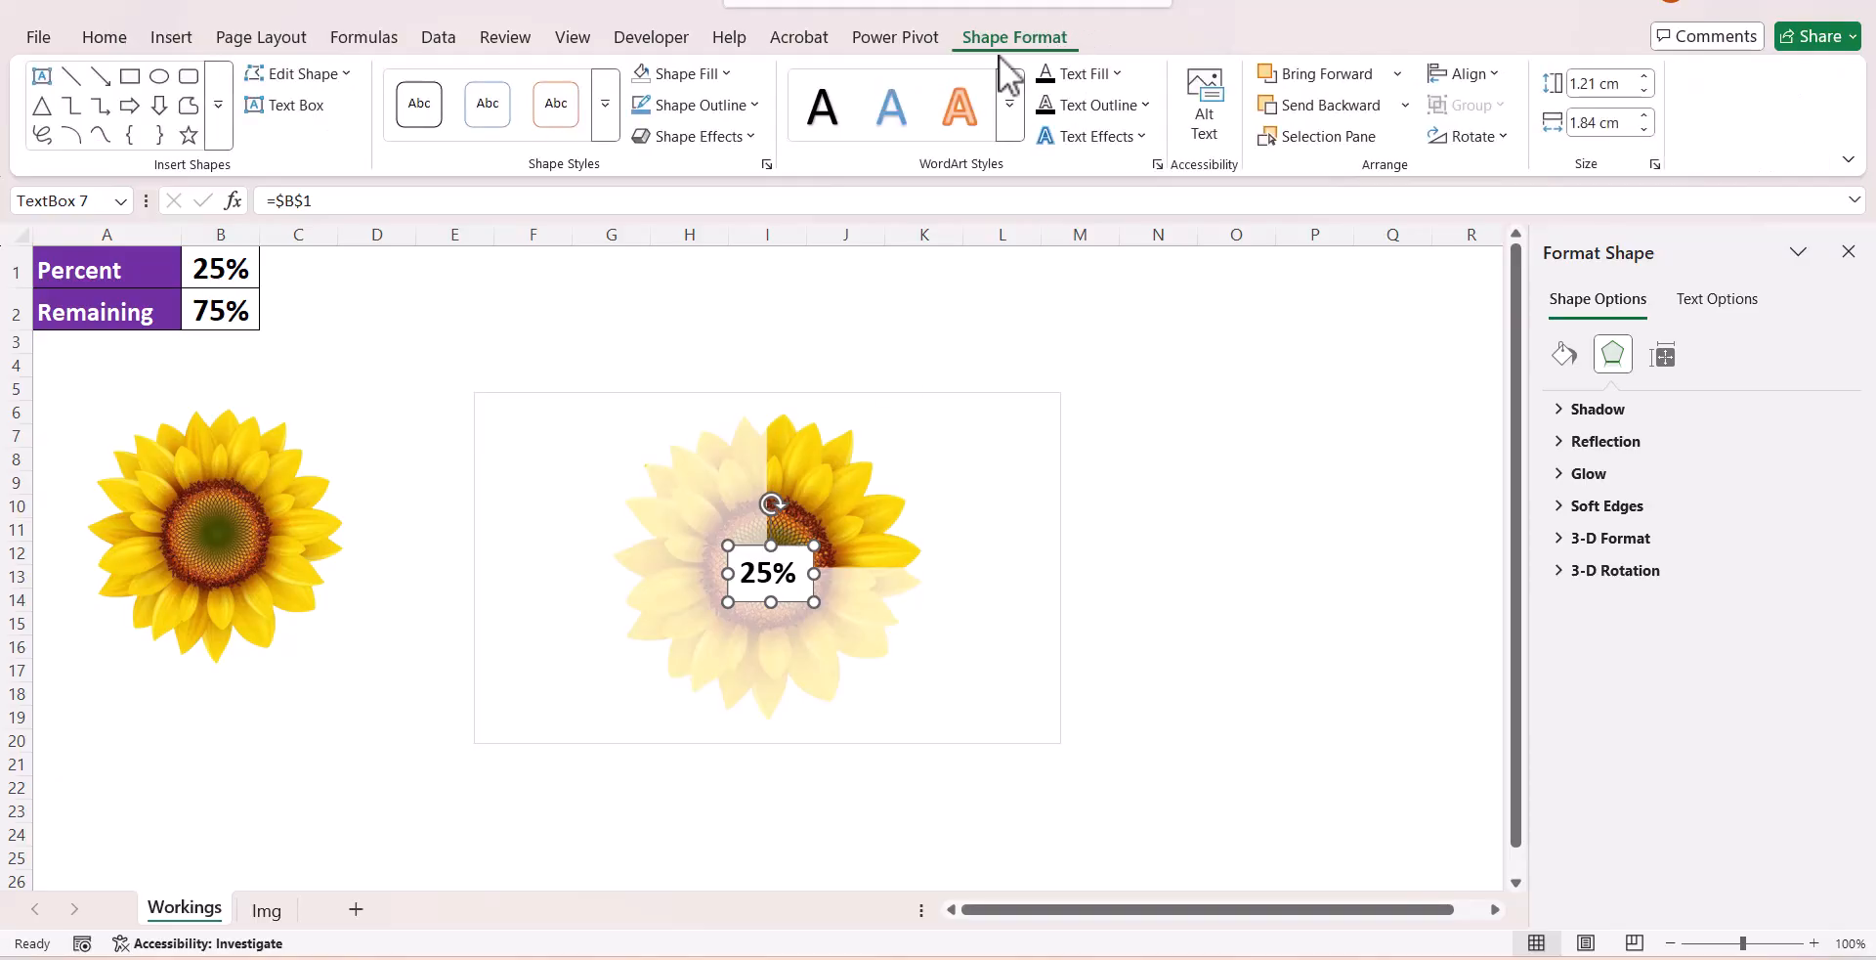
{"action": "left_click", "coordinate": [738, 111]}
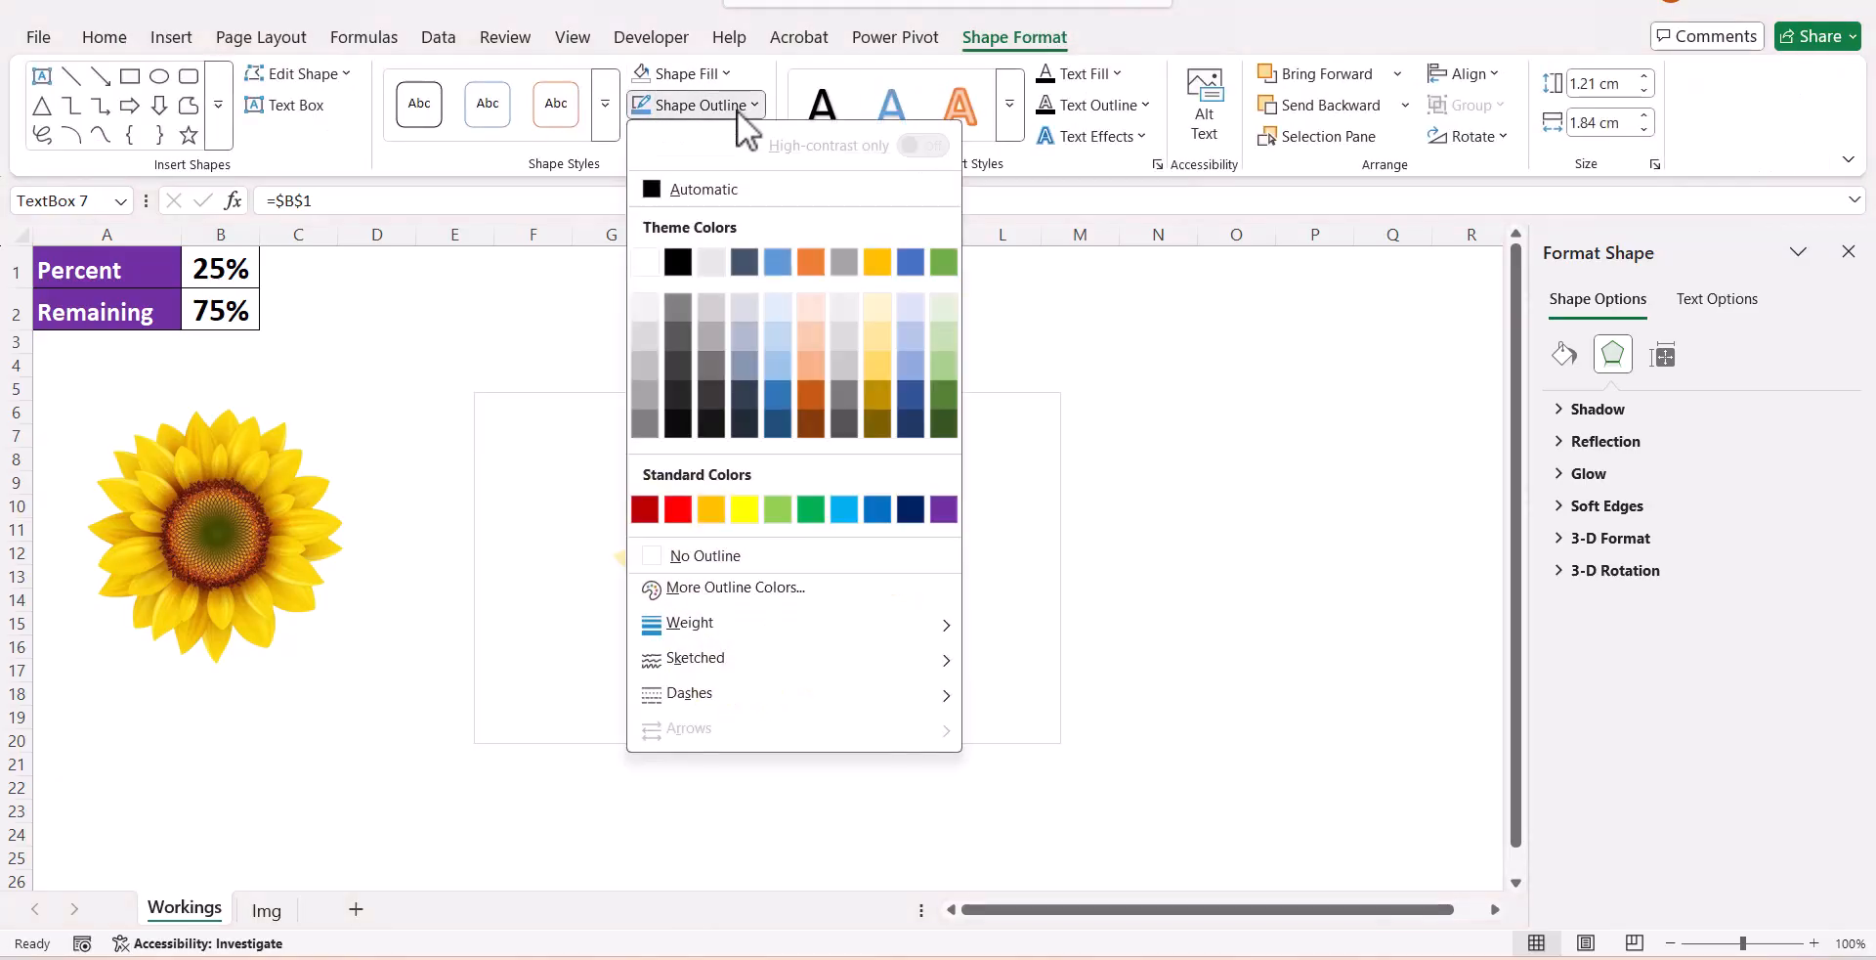
{"action": "left_click", "coordinate": [746, 548]}
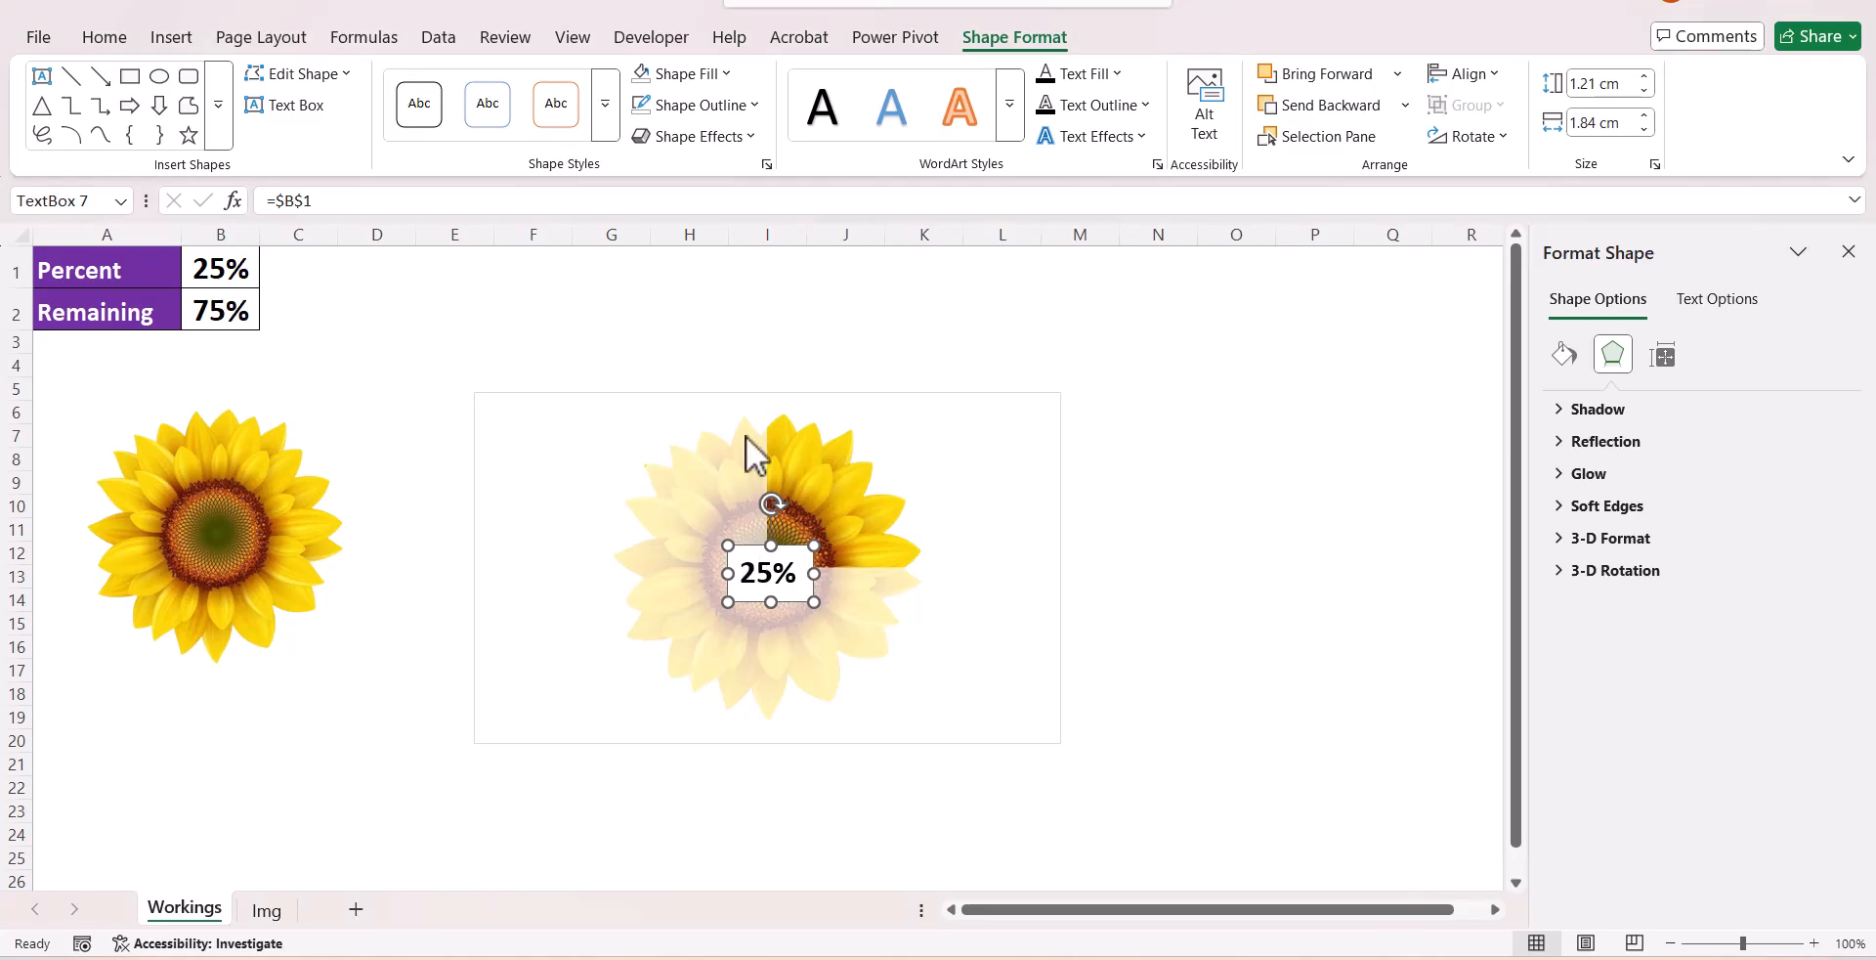
{"action": "left_click", "coordinate": [724, 73]}
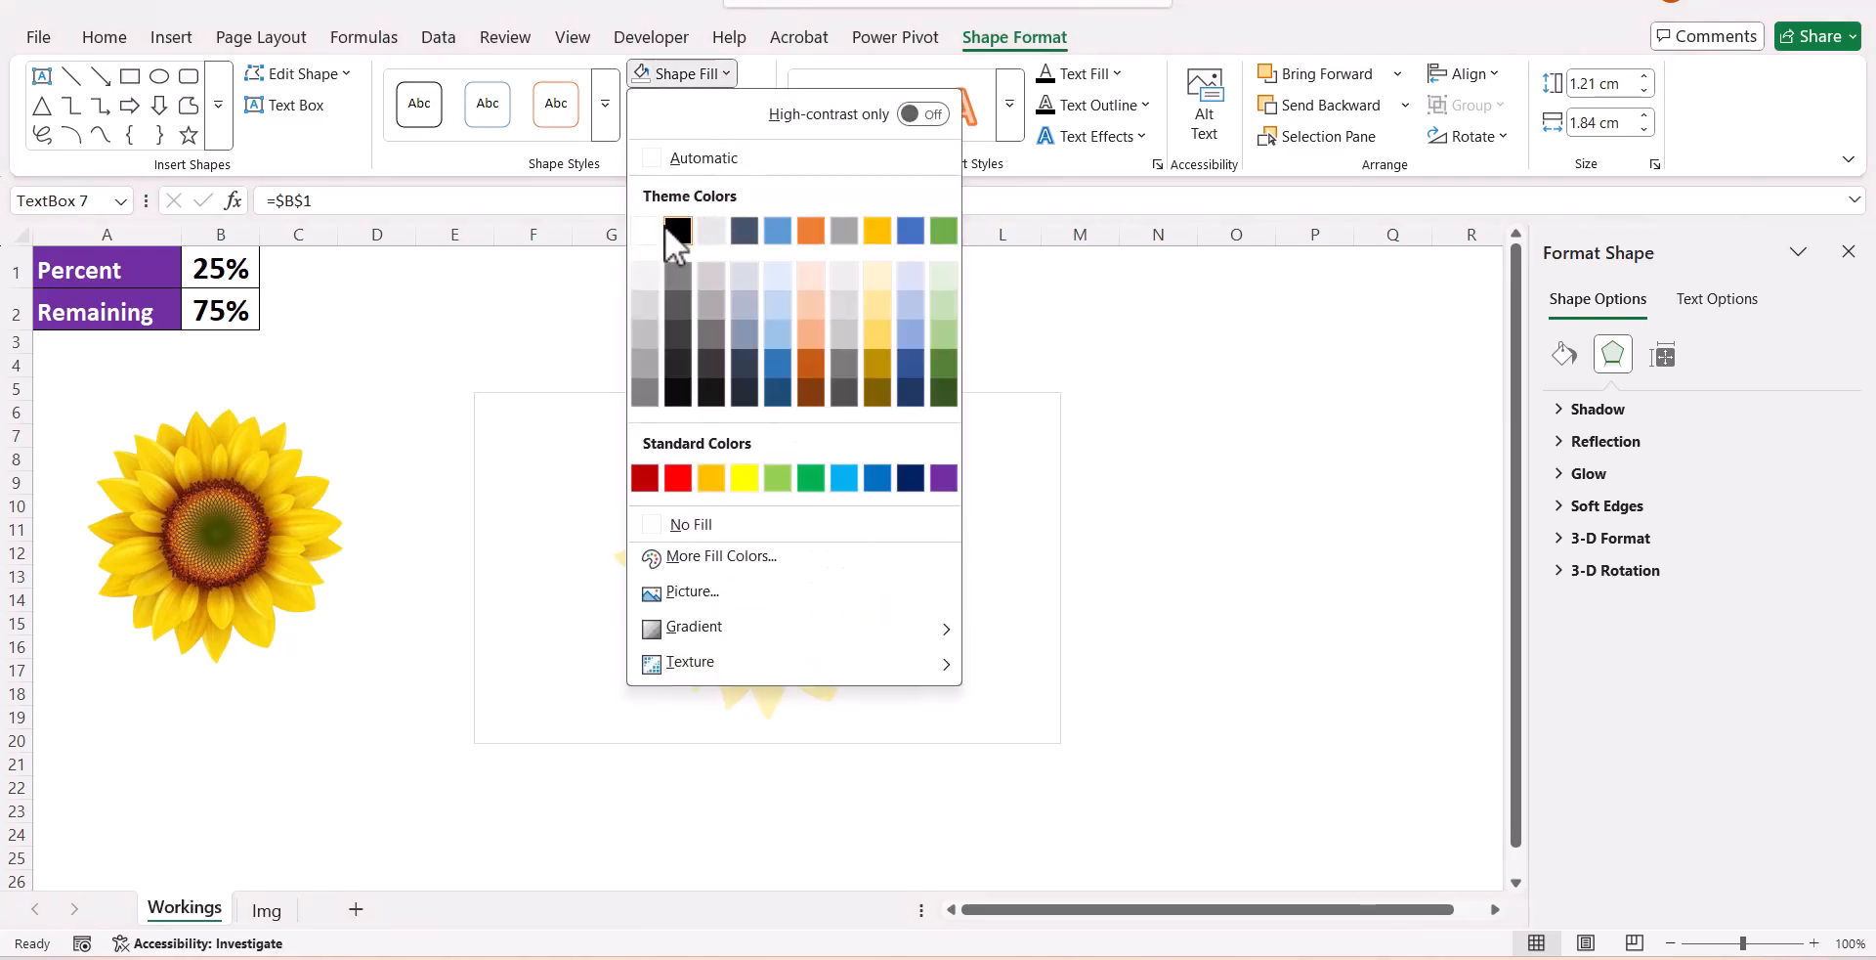
{"action": "left_click", "coordinate": [714, 524]}
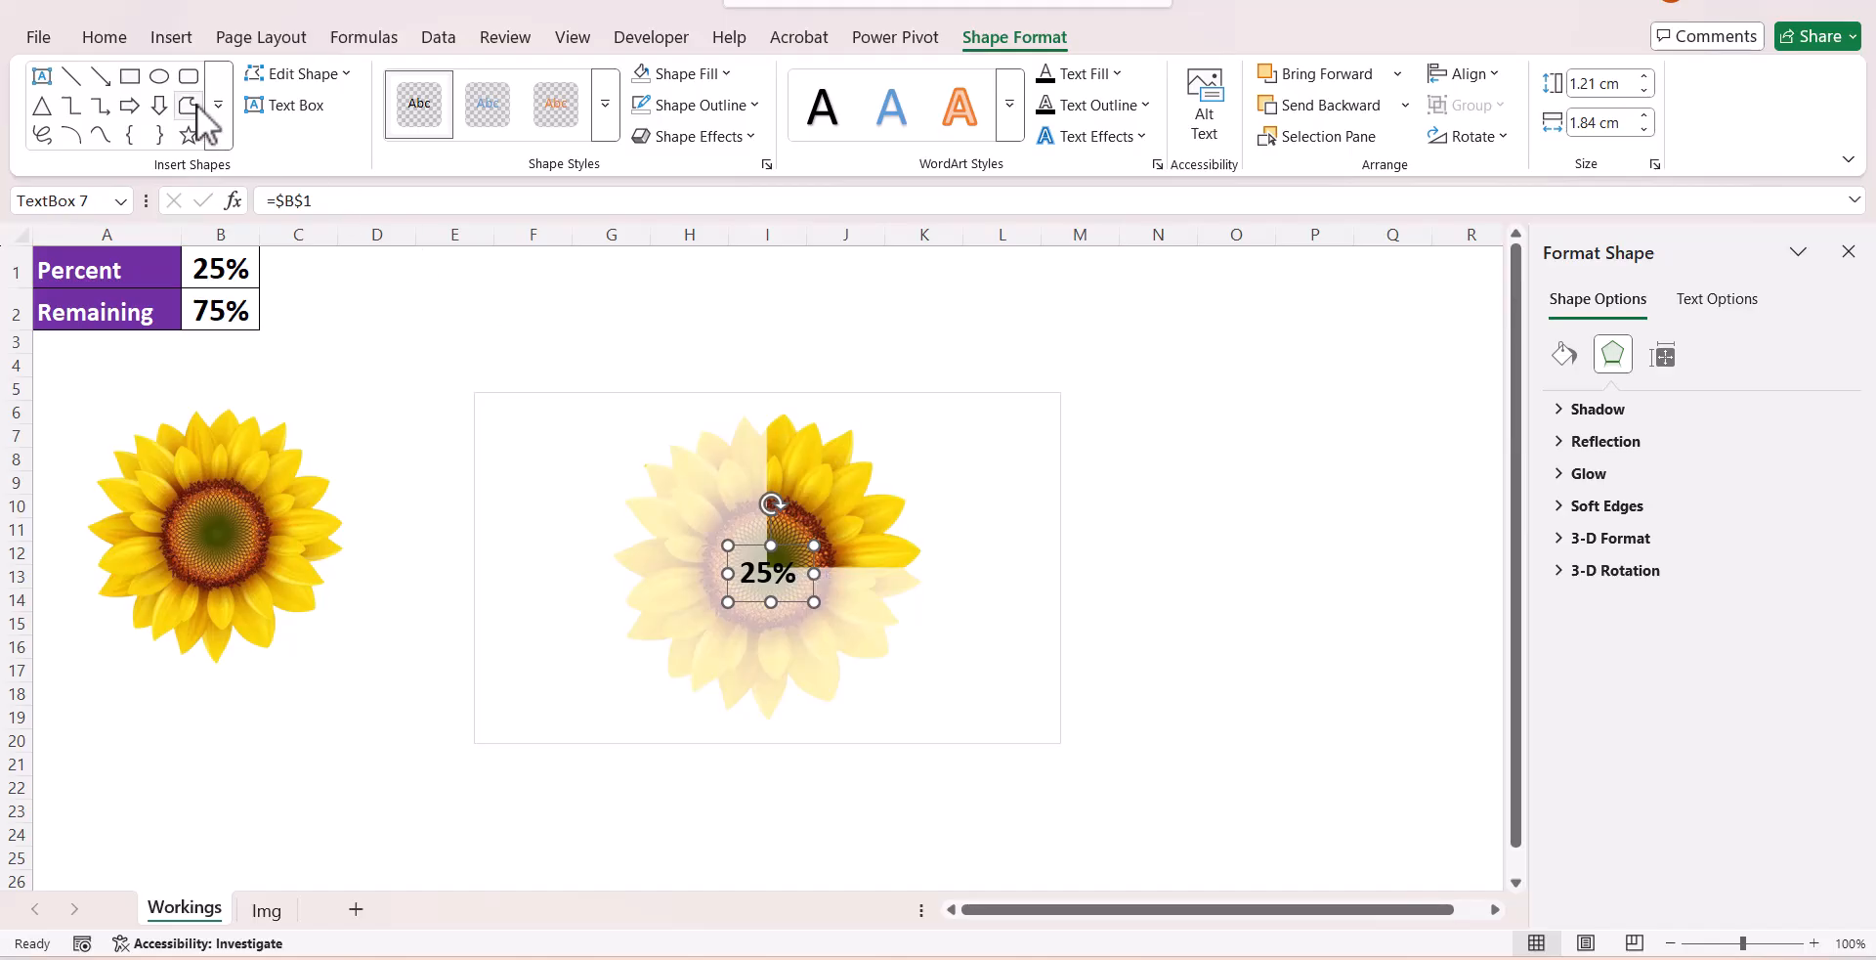
Try white as the font colour of the percentage text box and return it to black.
{"action": "left_click", "coordinate": [116, 41]}
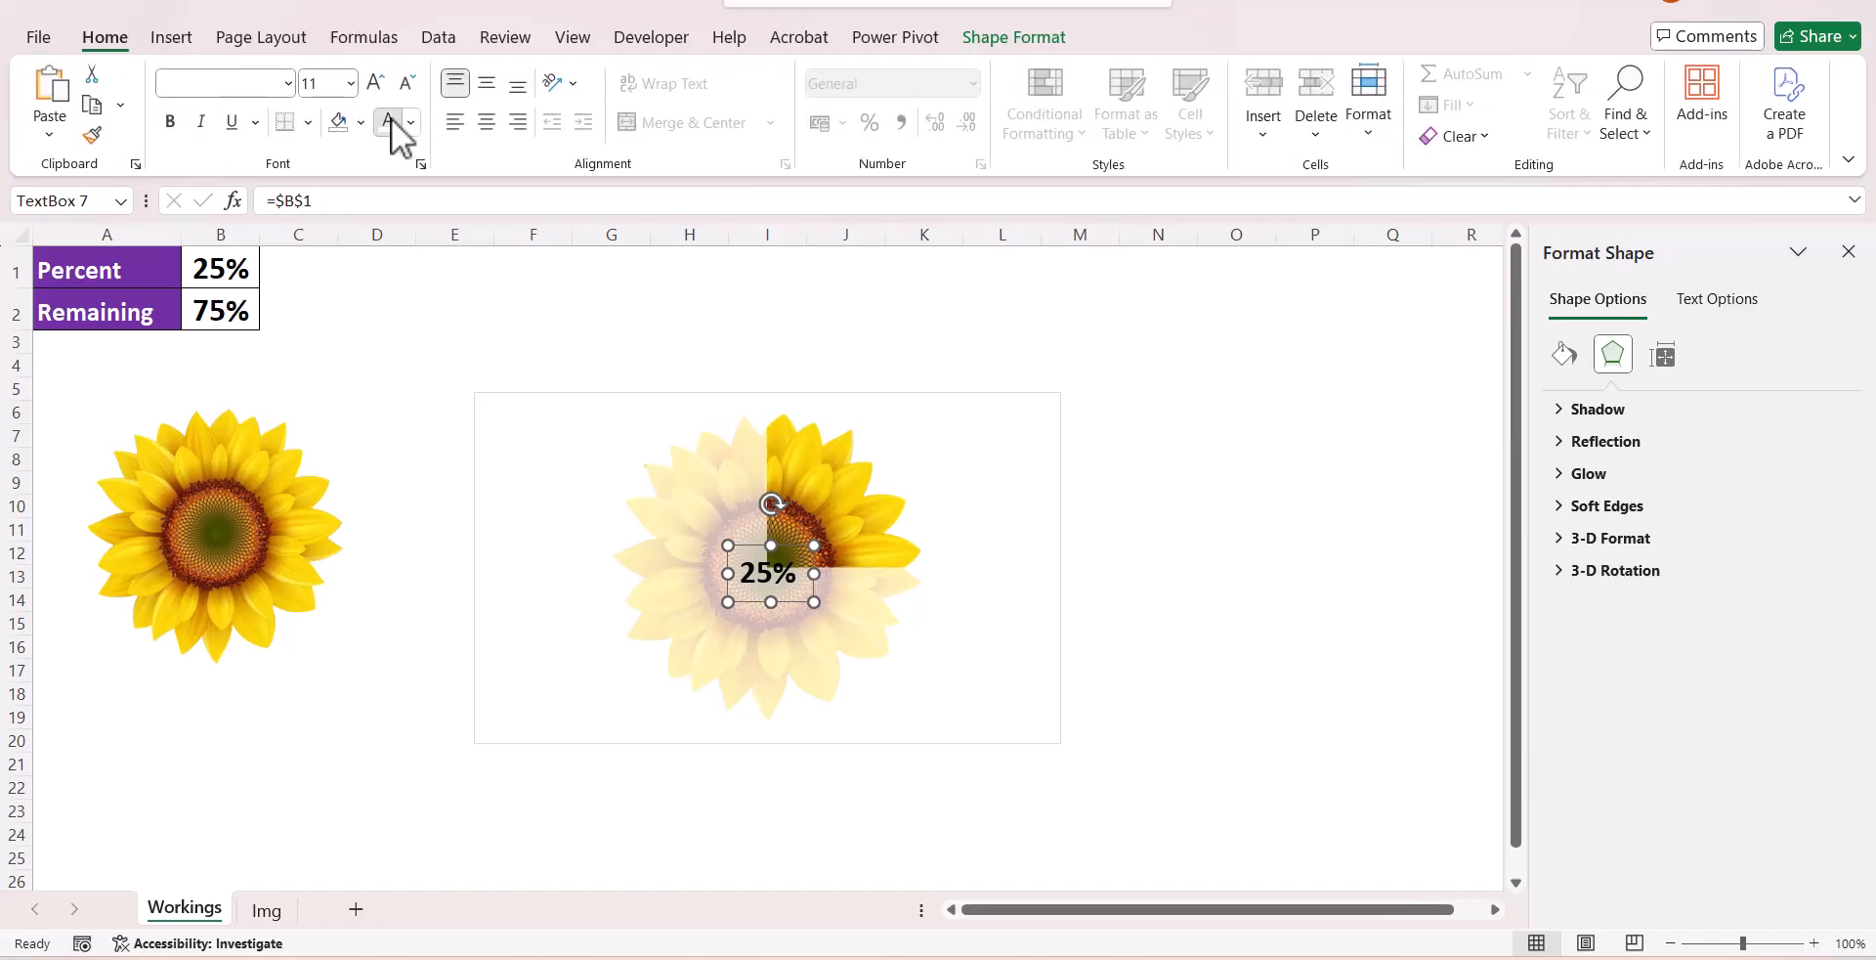
{"action": "left_click", "coordinate": [1275, 572]}
{"action": "left_click", "coordinate": [779, 567]}
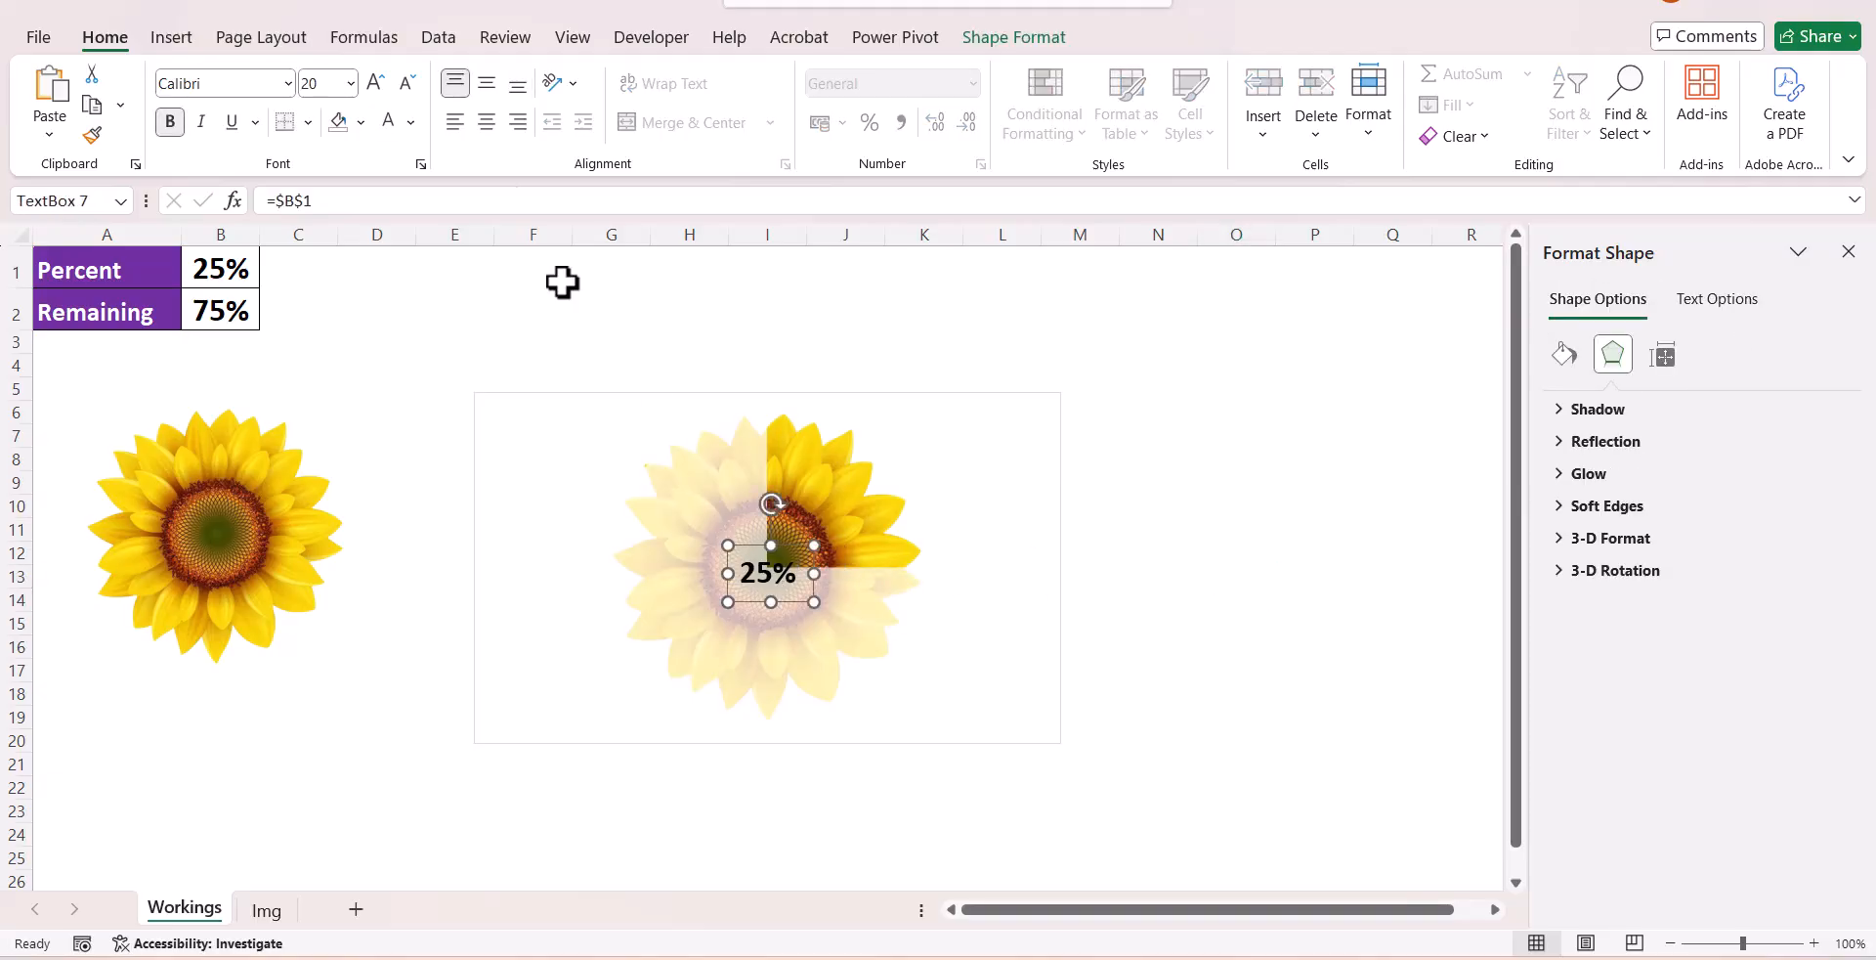
{"action": "left_click", "coordinate": [410, 121]}
{"action": "left_click", "coordinate": [409, 281]}
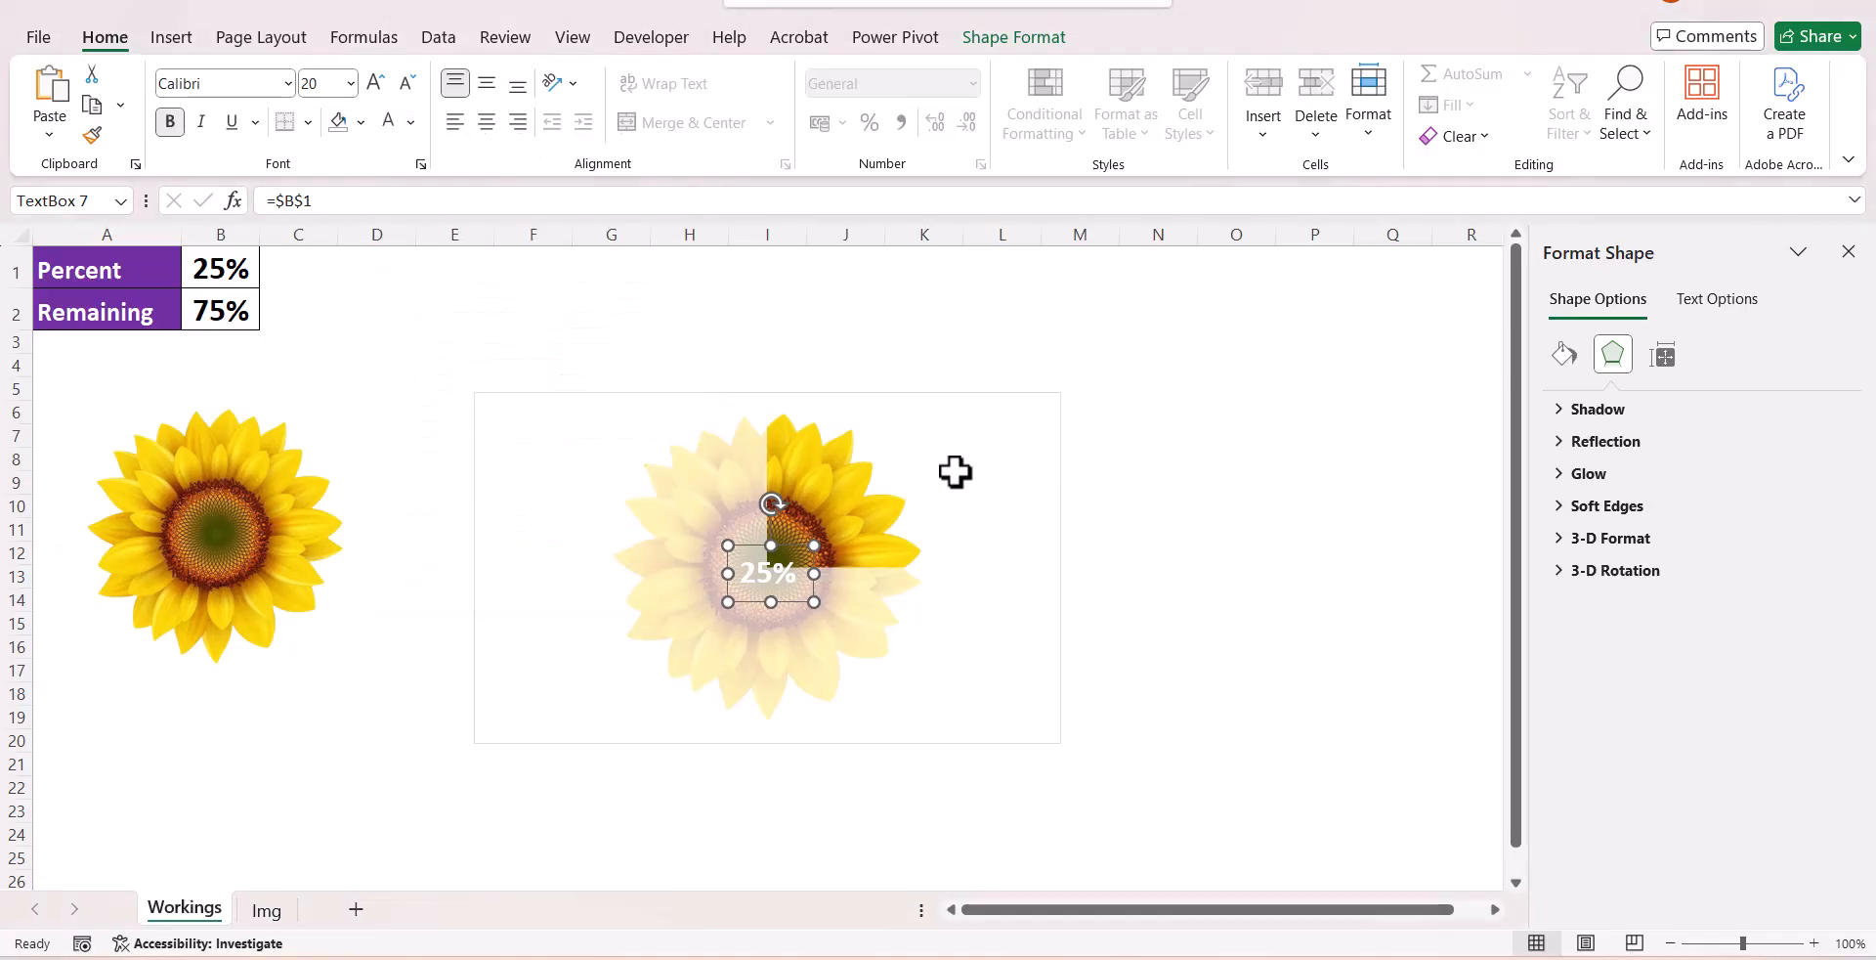
{"action": "left_click", "coordinate": [411, 122]}
{"action": "left_click", "coordinate": [426, 280]}
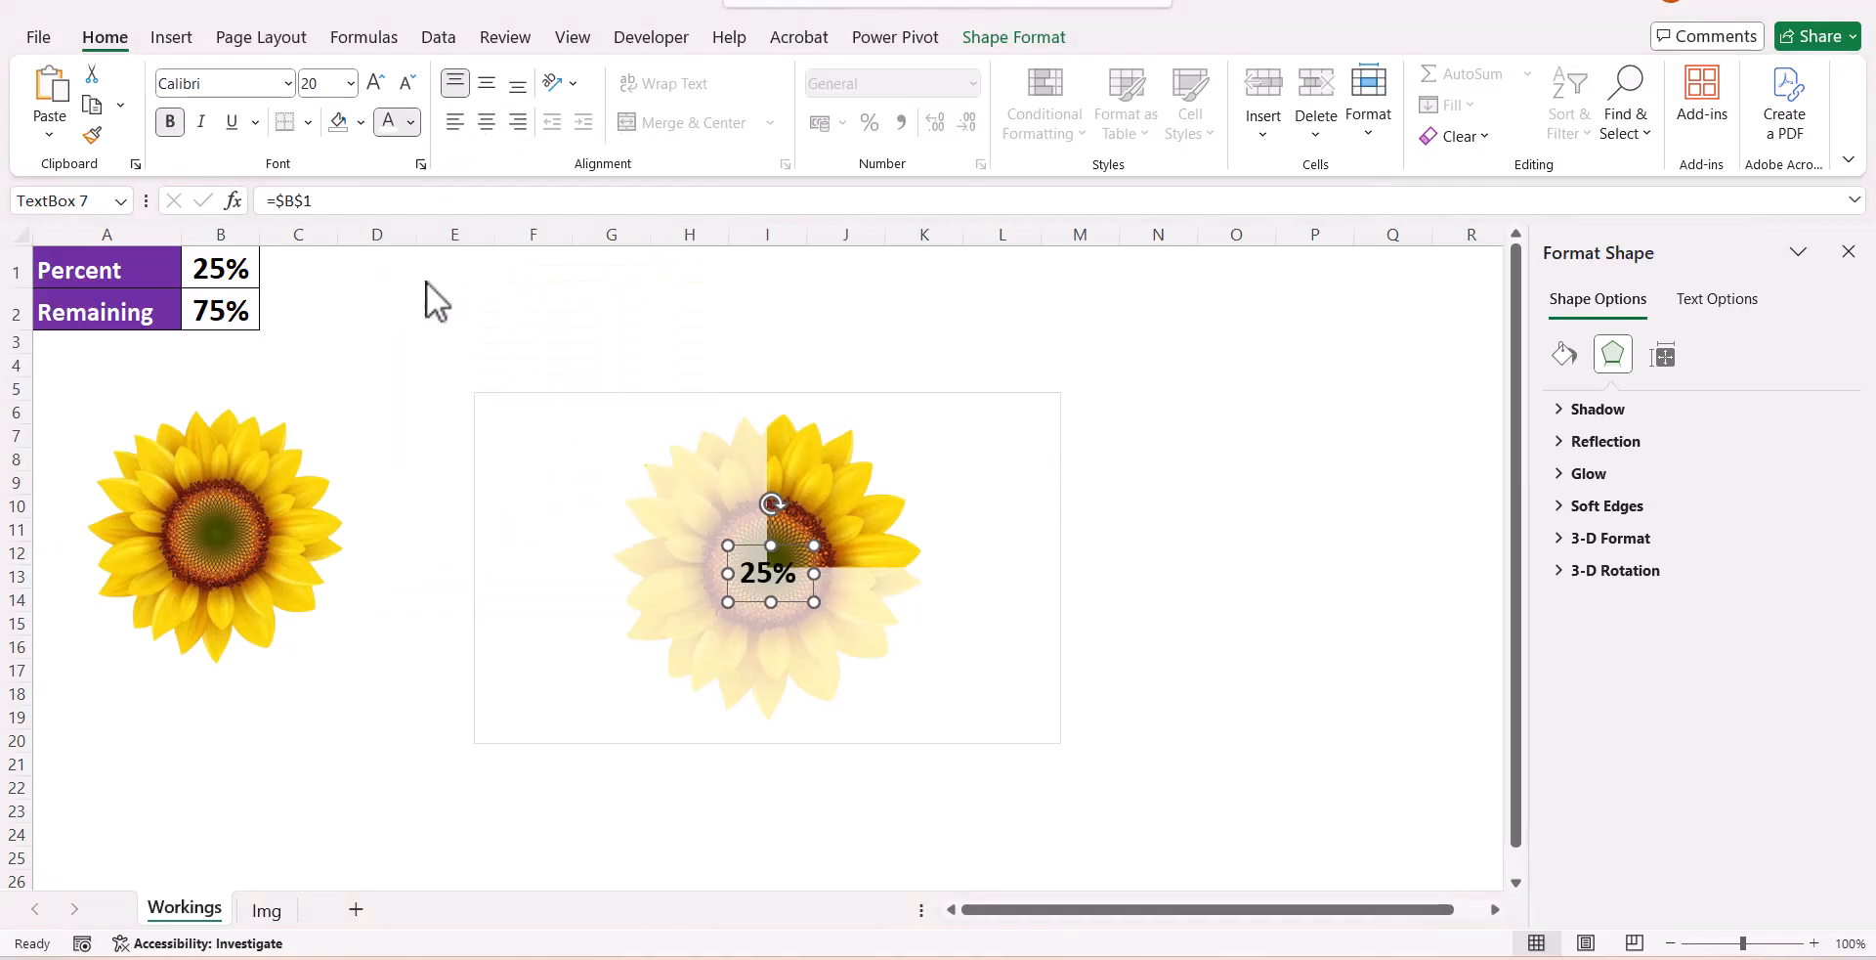
{"action": "left_click", "coordinate": [1170, 476]}
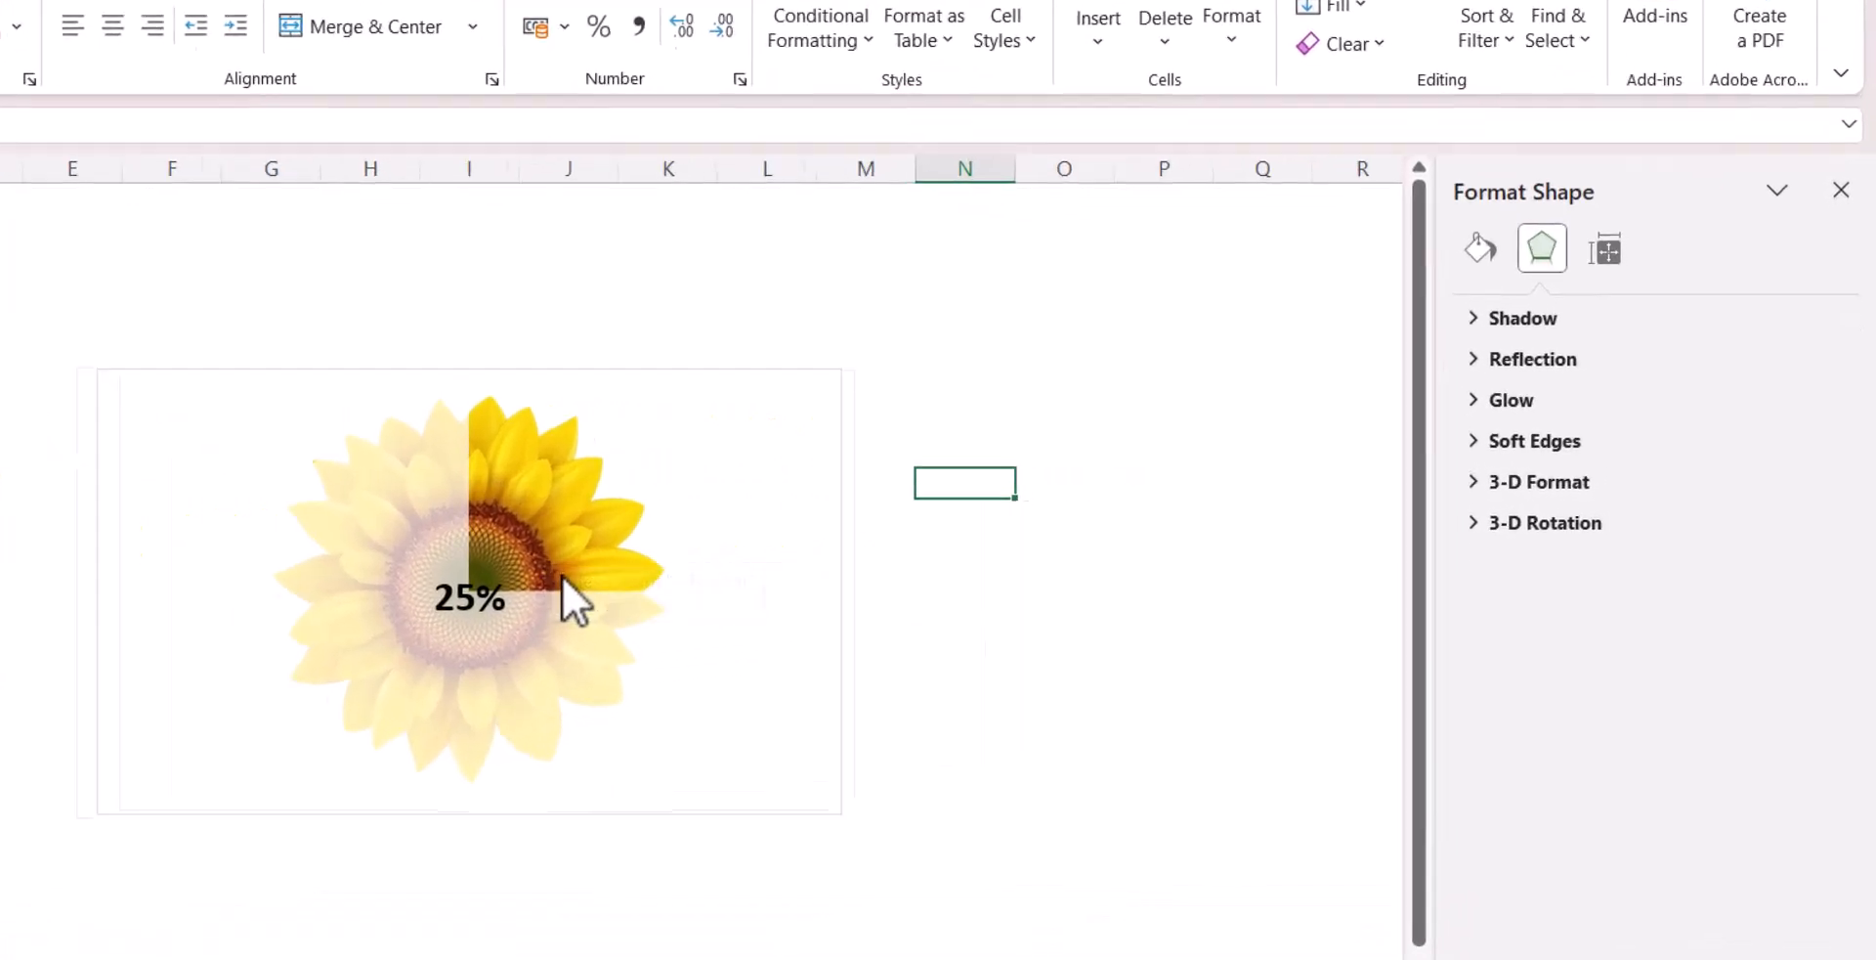
Change the Percent value in cell B1 to 45%.
{"action": "mouse_move", "coordinate": [821, 558]}
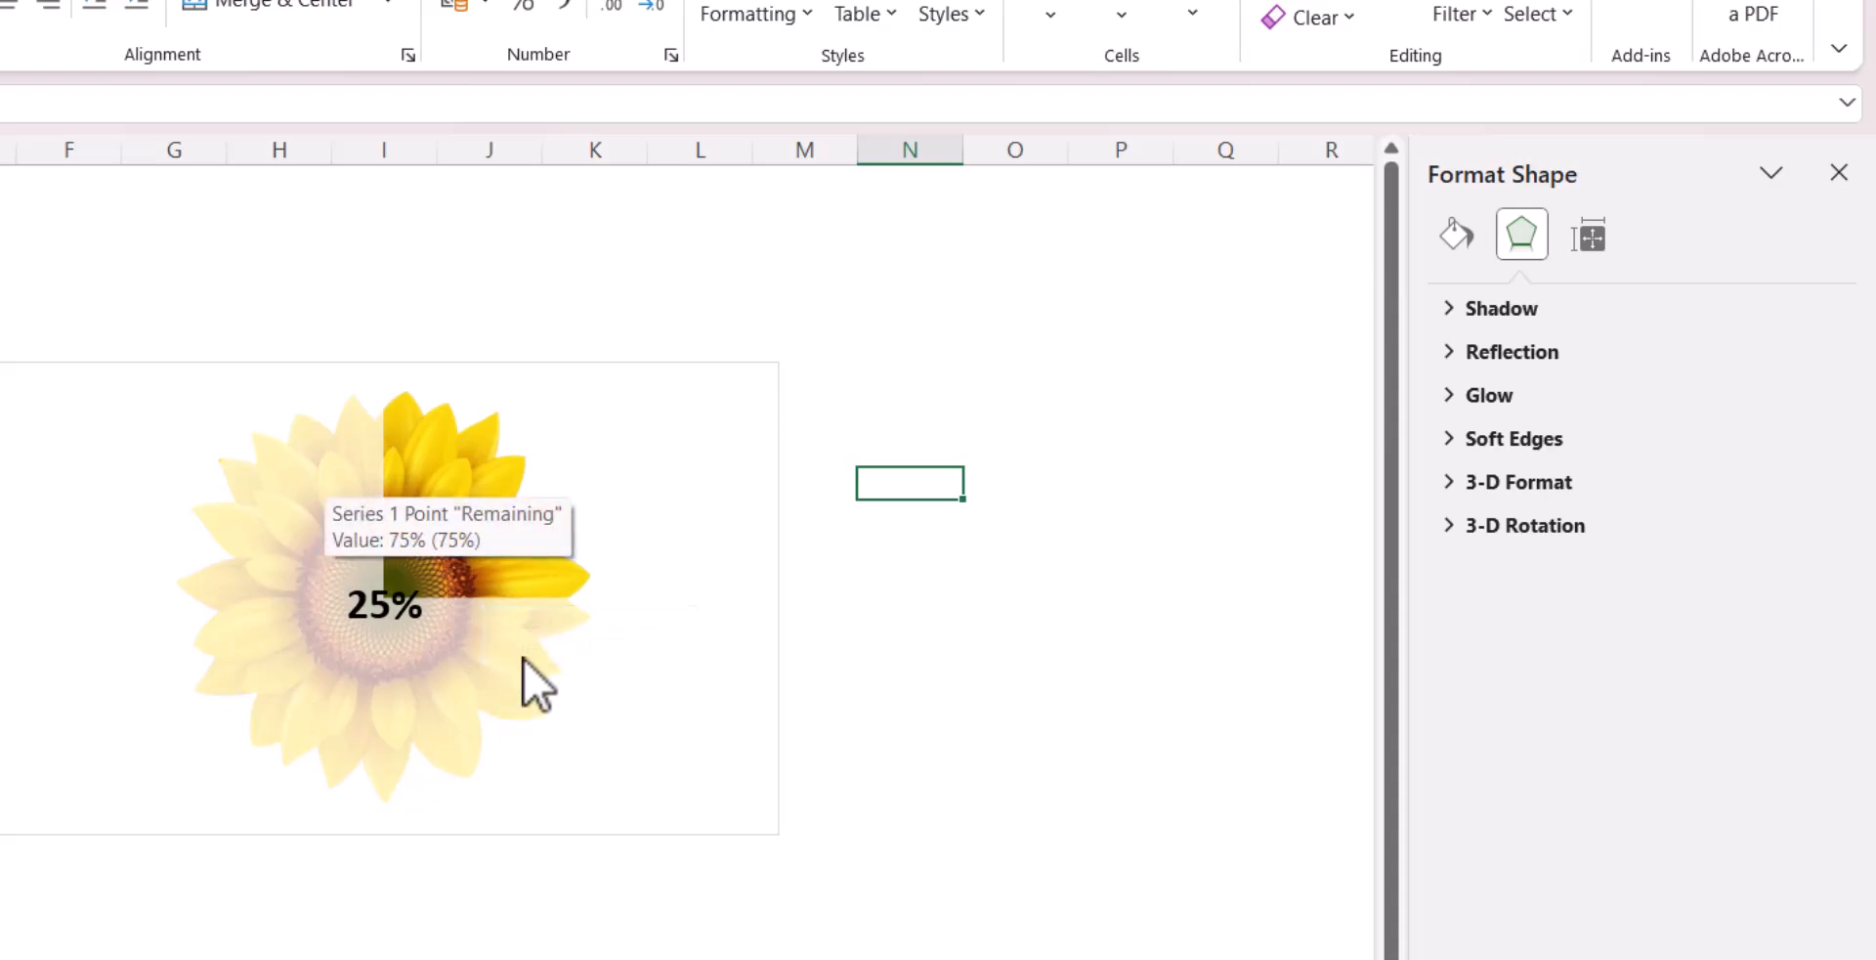
{"action": "left_click", "coordinate": [100, 251]}
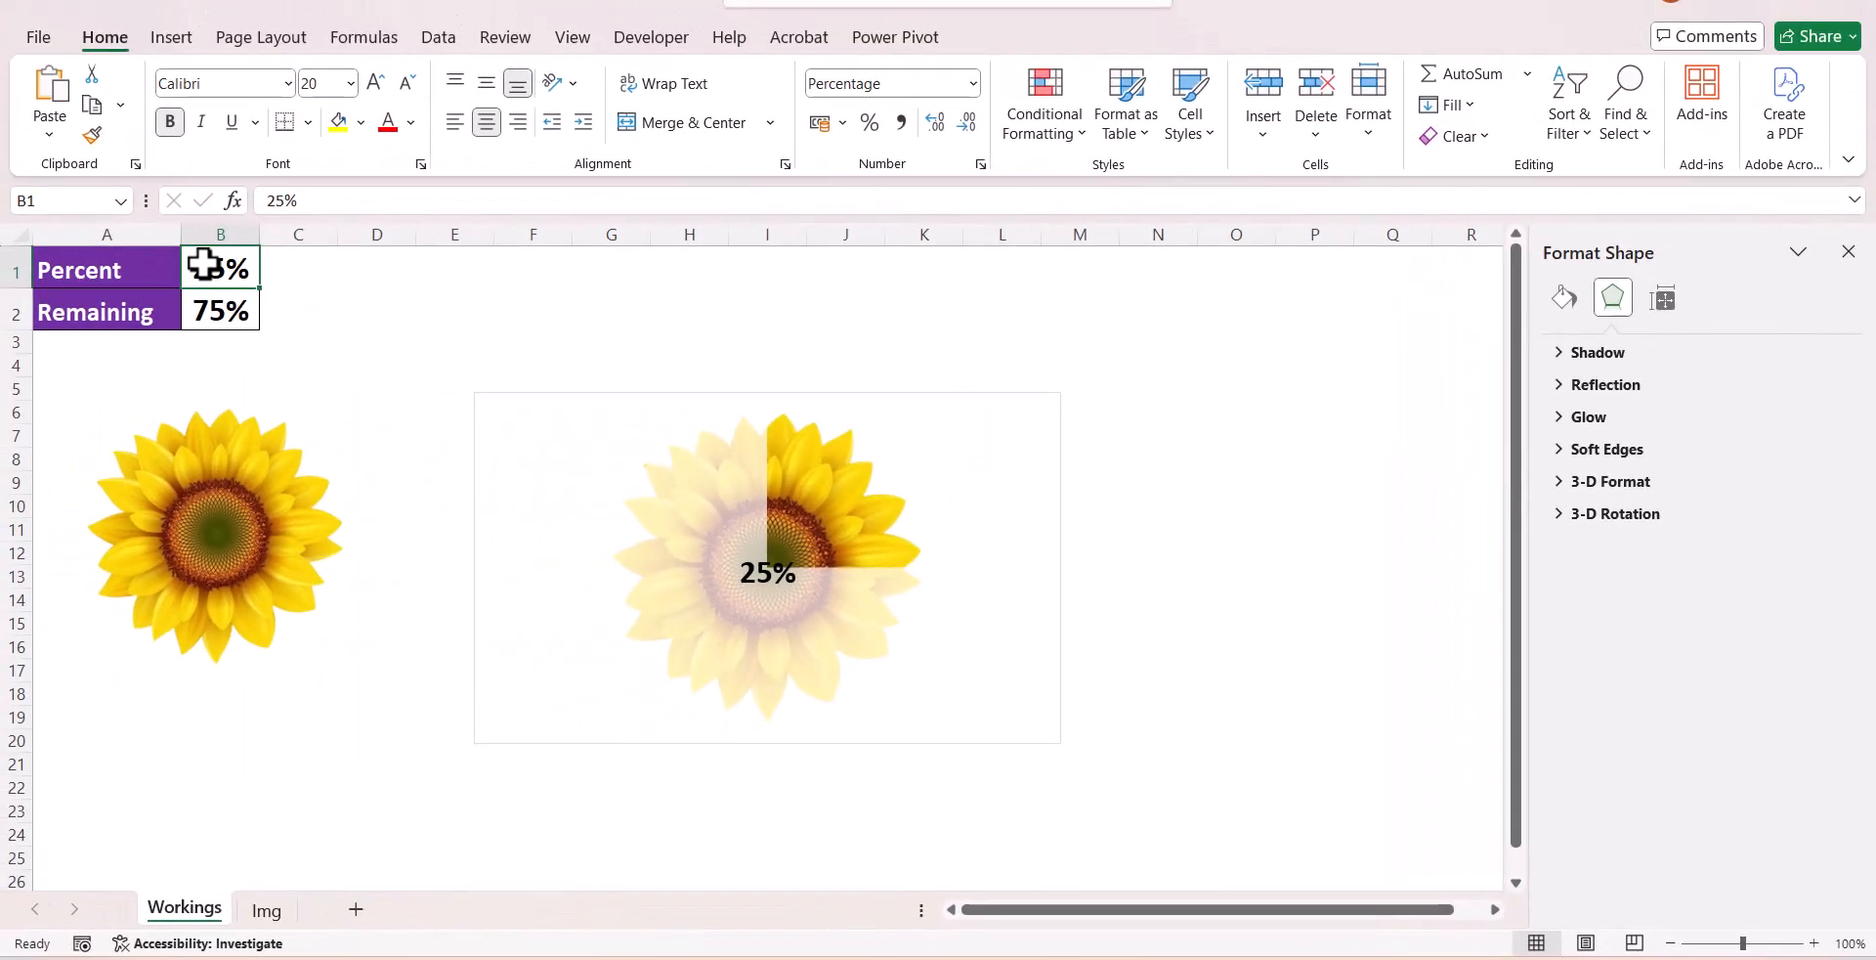
{"action": "type", "text": "45"}
{"action": "key", "text": "Return"}
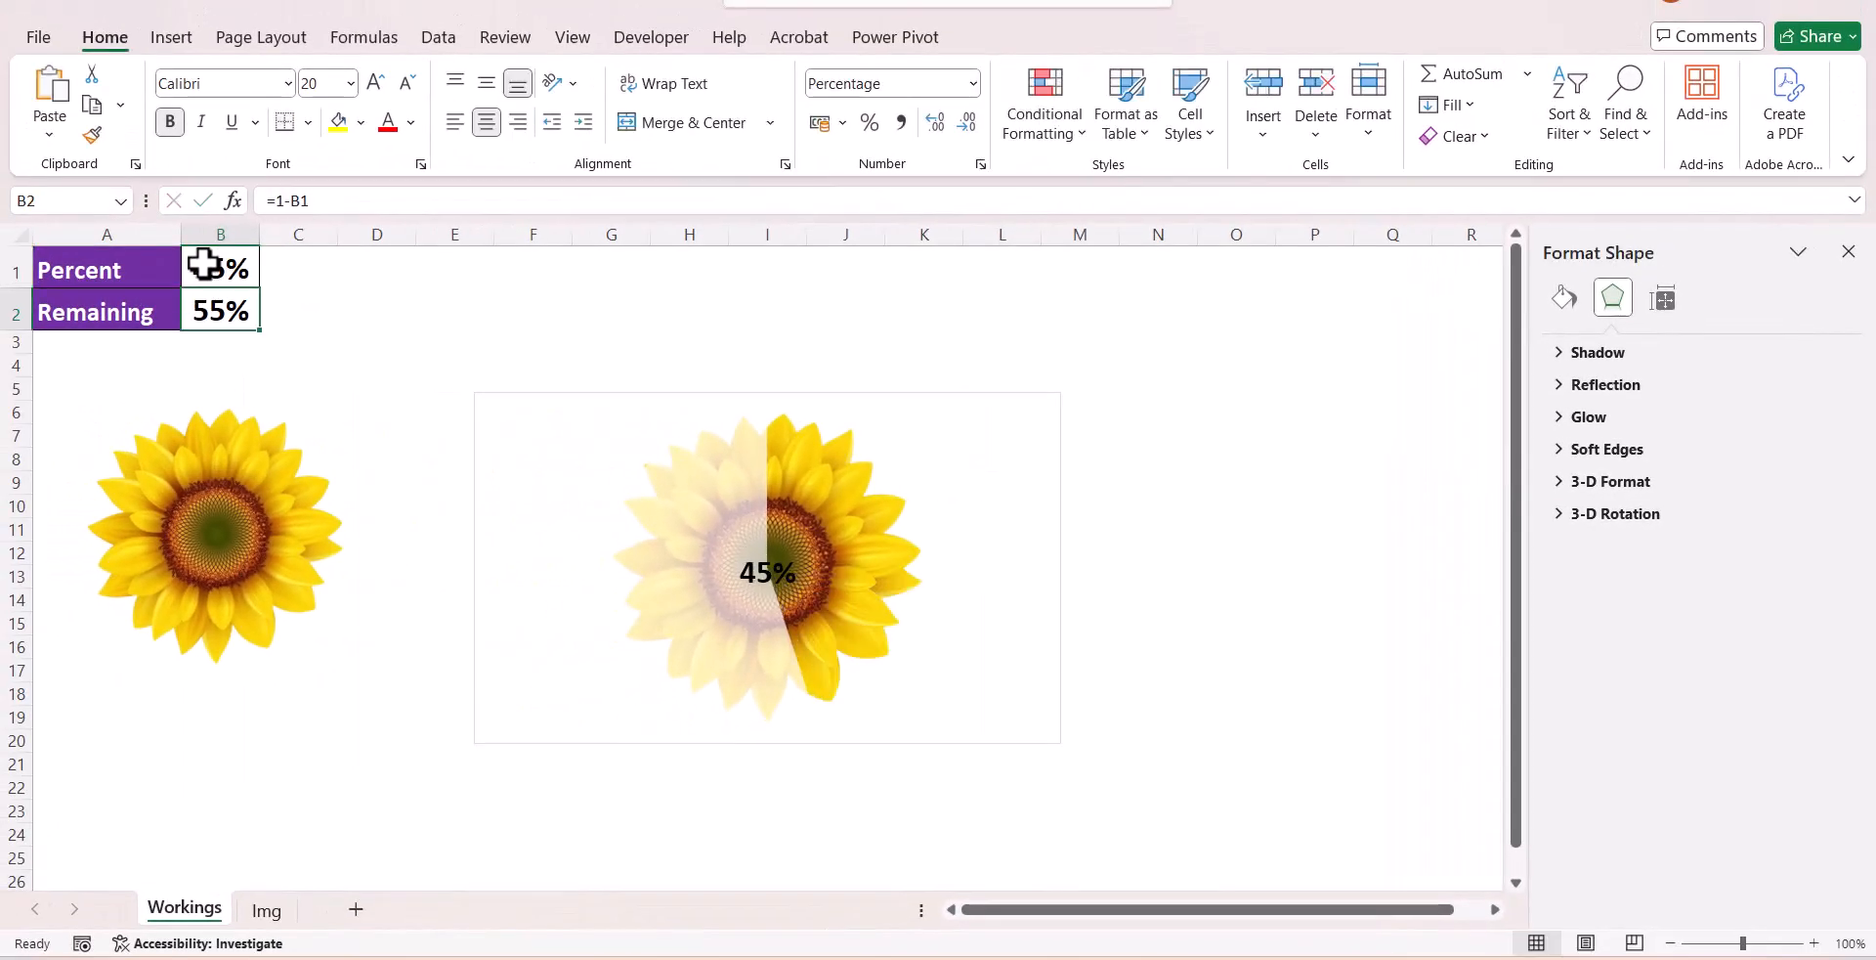